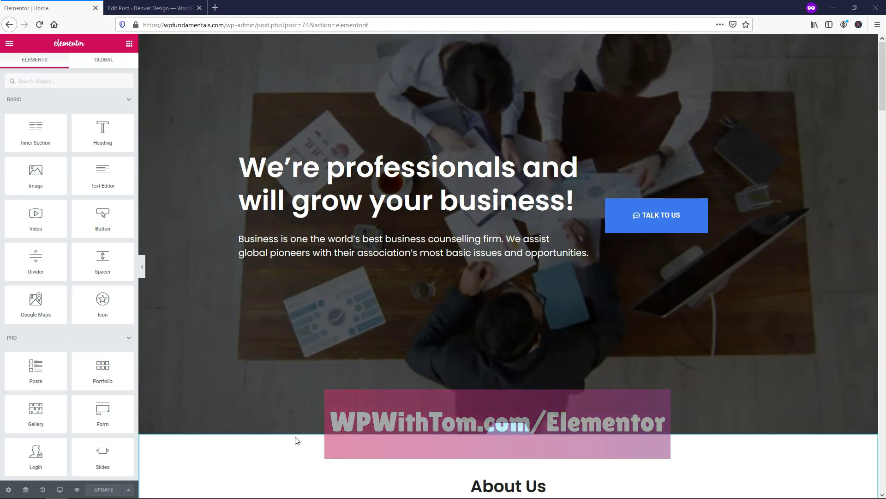
Step: Add a single-column section below the Elementor Pro Posts Widget heading
scroll(411, 330, "down", 10)
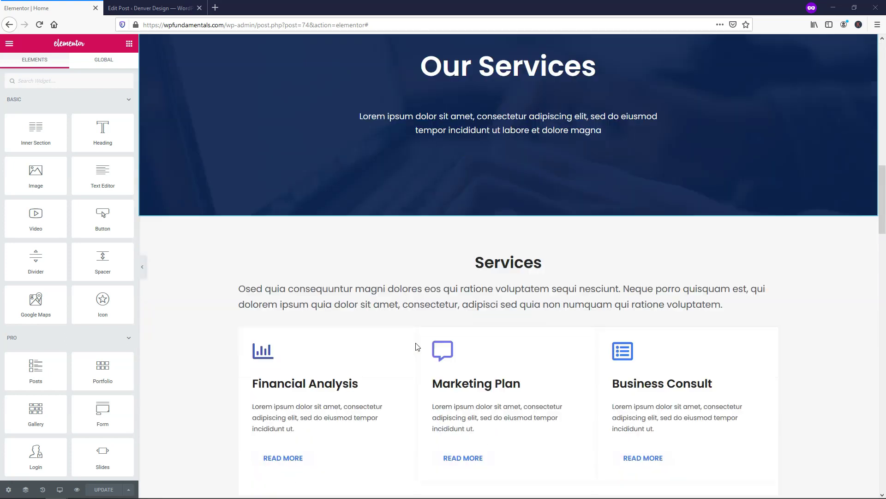
scroll(429, 335, "down", 10)
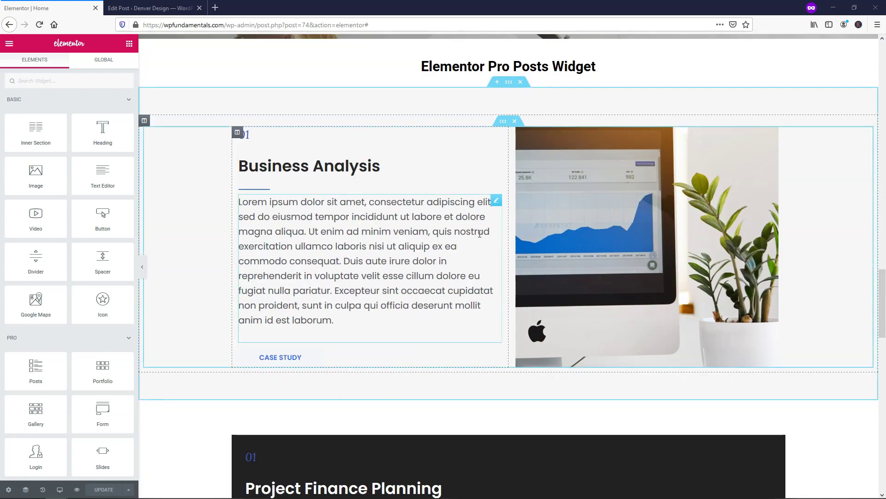
scroll(574, 153, "up", 3)
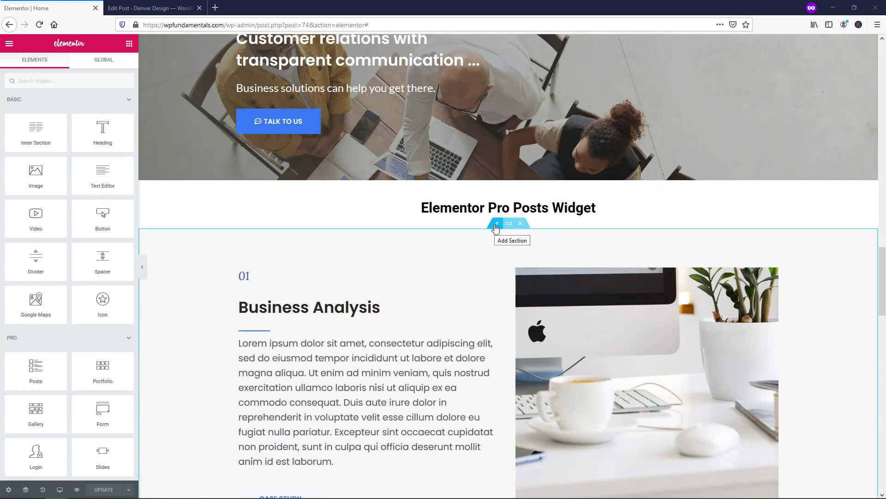
left_click(496, 223)
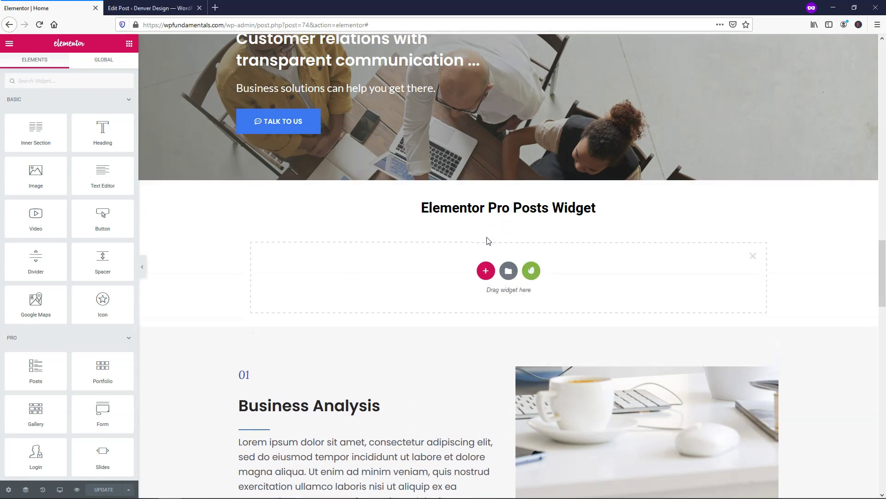
left_click(486, 272)
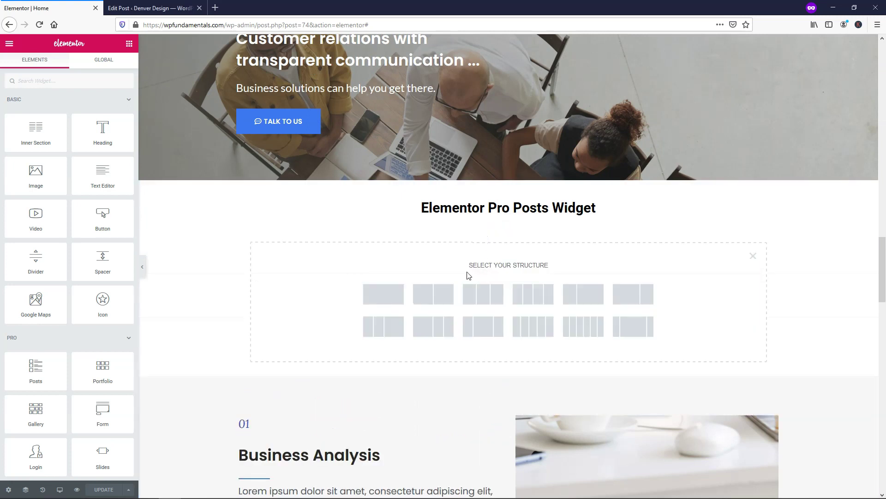
left_click(376, 296)
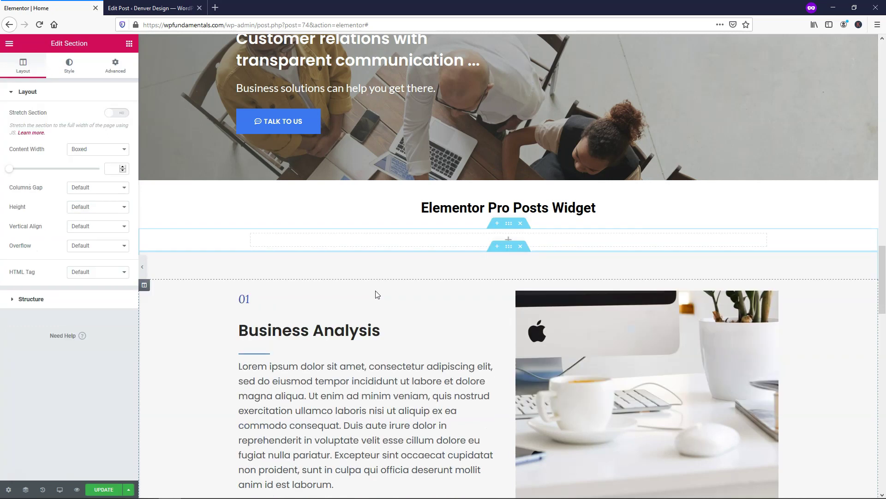
Step: Drag a Posts widget into the new empty section
left_click(508, 243)
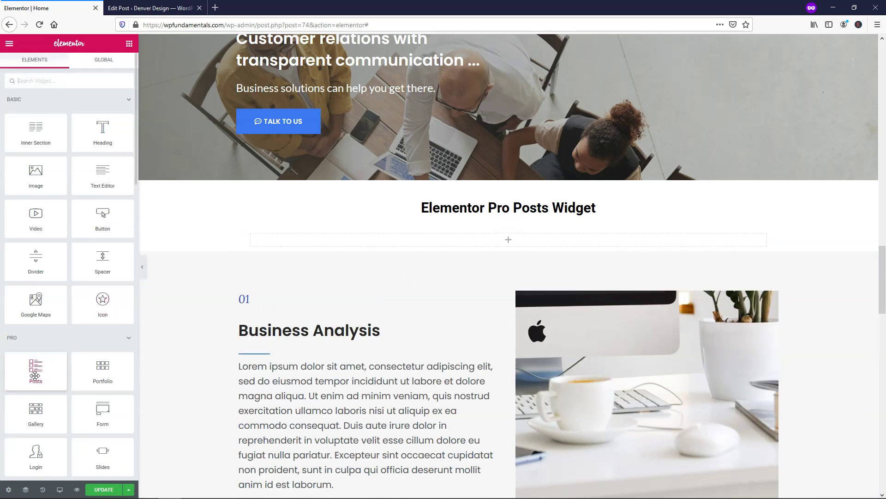
left_click_drag(36, 368, 510, 241)
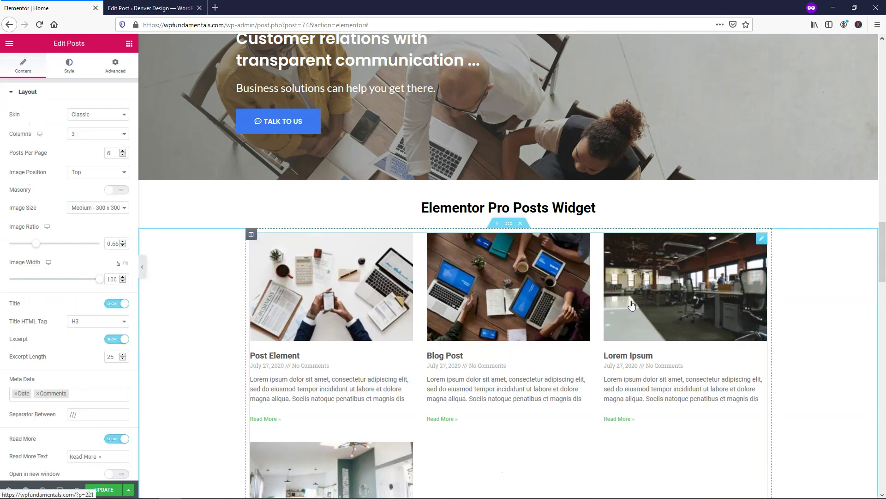
scroll(497, 318, "down", 2)
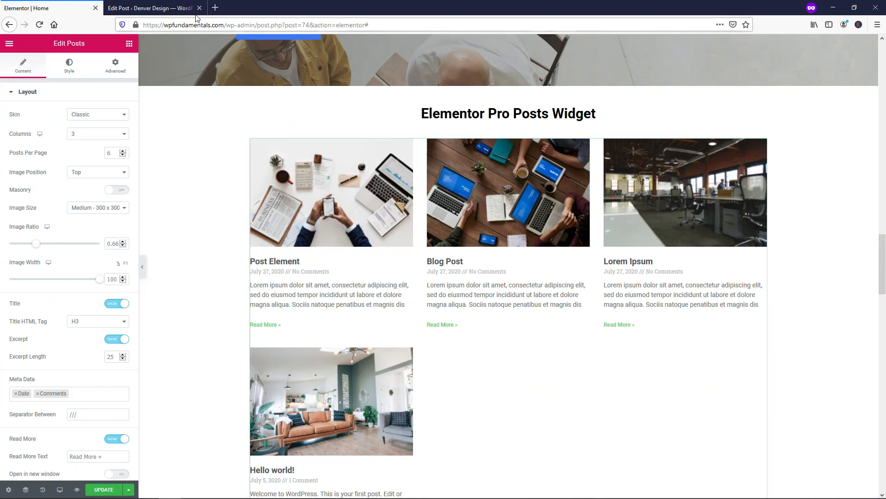
left_click_drag(150, 7, 50, 34)
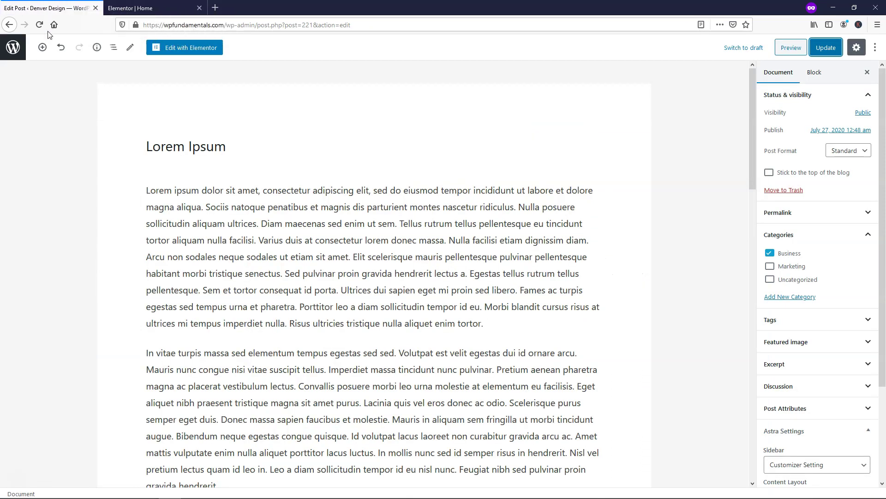
left_click(12, 47)
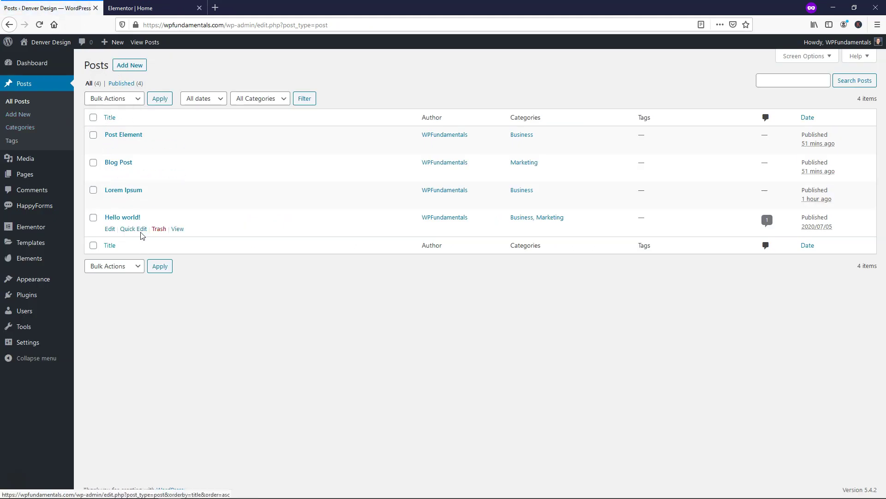
left_click(130, 8)
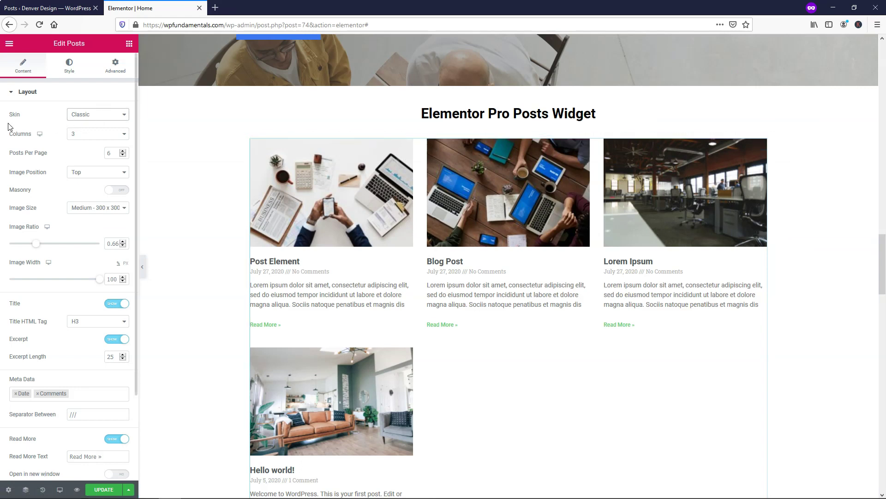
Step: Try the Cards and Full Content skins, settling on Cards for the posts
left_click(94, 113)
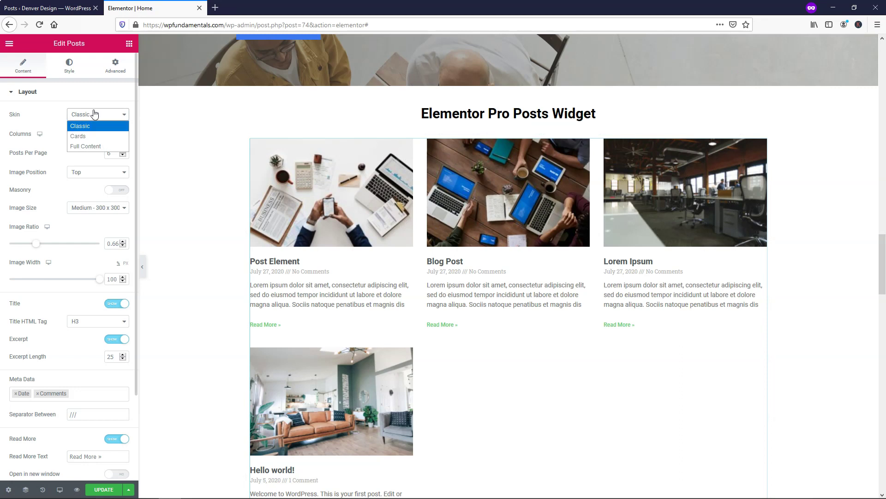
left_click(90, 136)
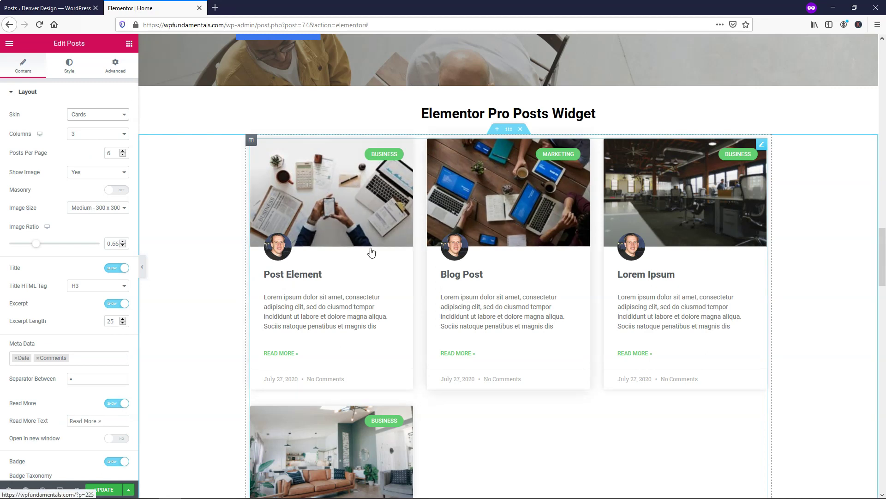
left_click(108, 117)
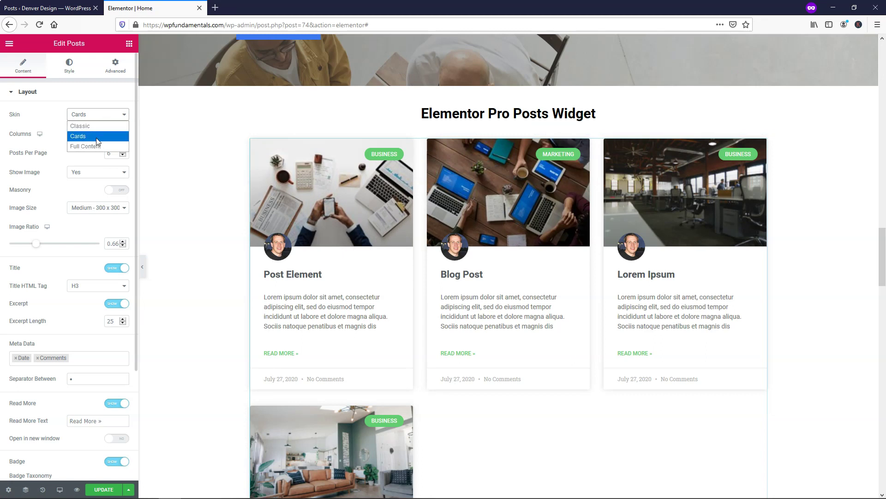
left_click(98, 147)
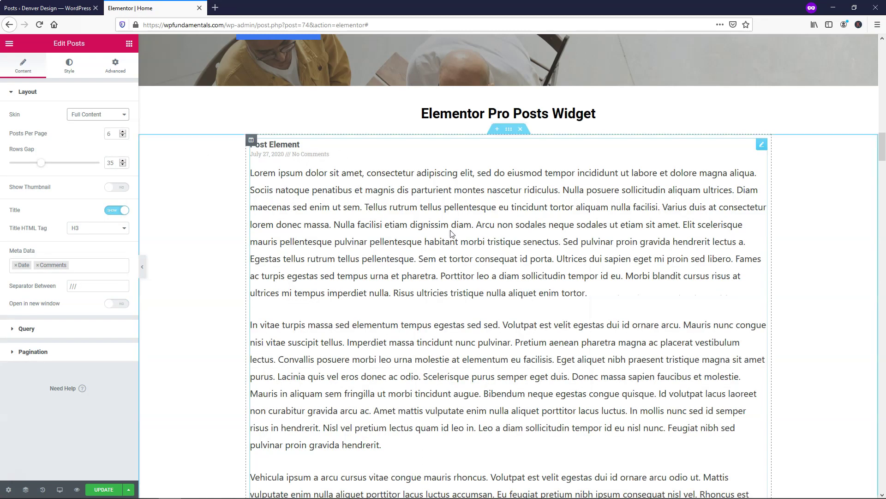
left_click(110, 116)
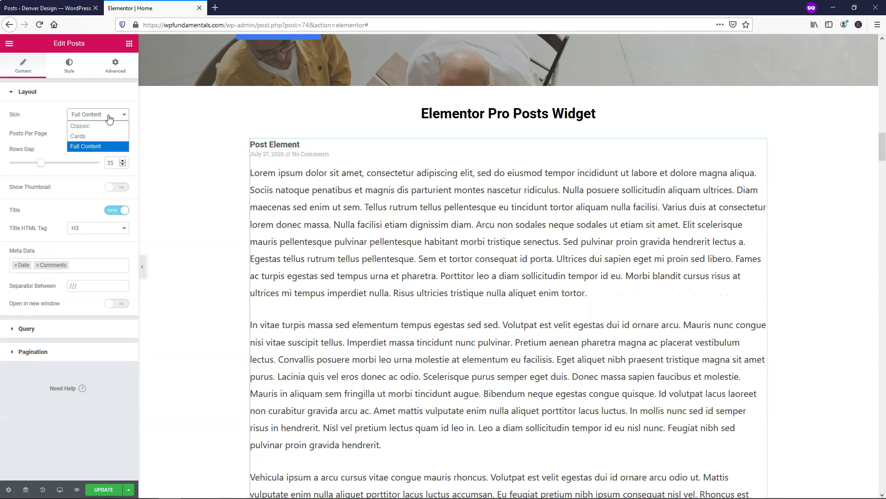
left_click(92, 137)
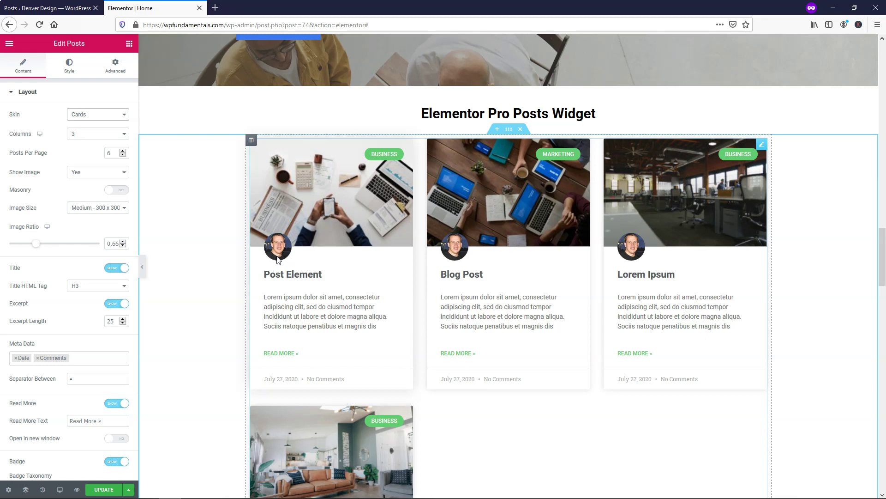
left_click(70, 8)
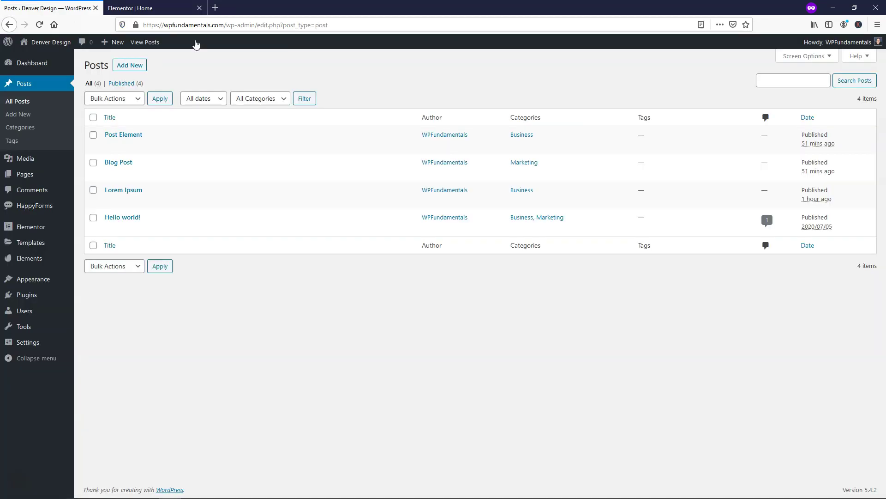
mouse_move(822, 47)
left_click(819, 70)
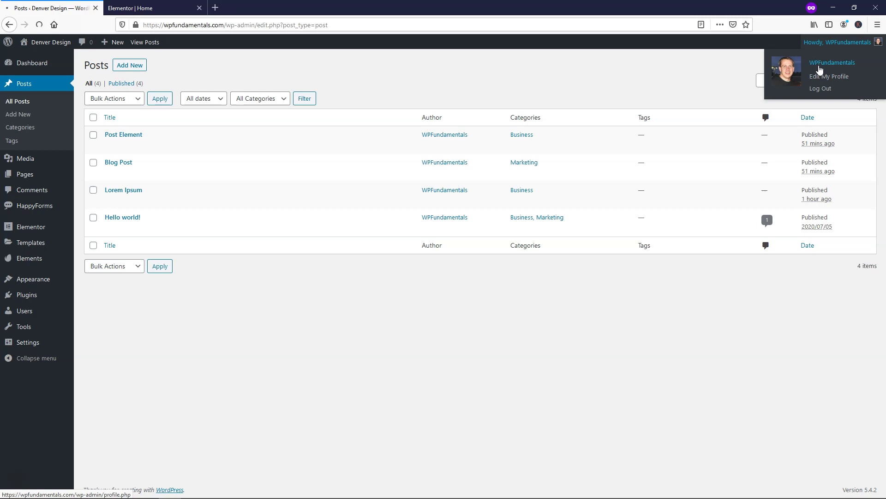
scroll(256, 298, "down", 5)
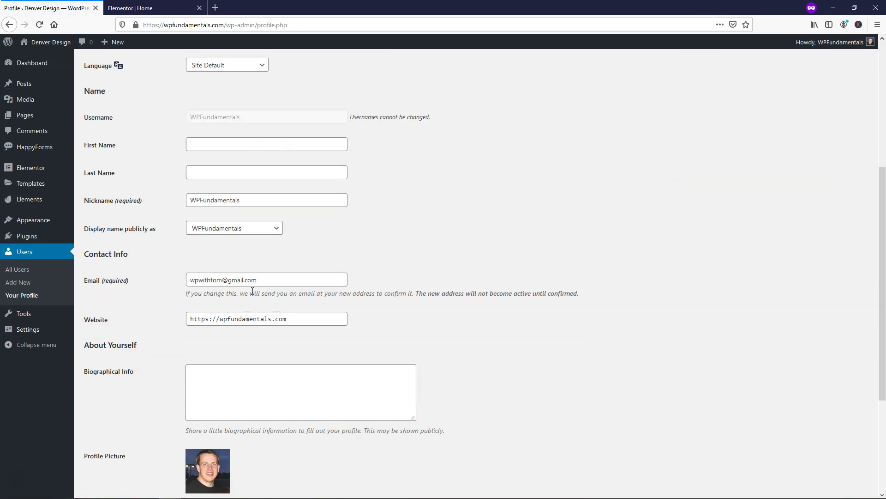
left_click(185, 277)
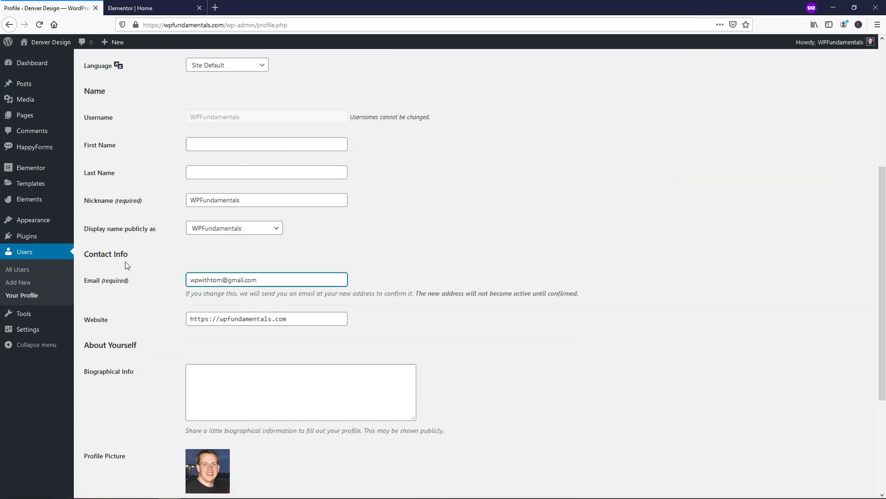
left_click(211, 280, "shift")
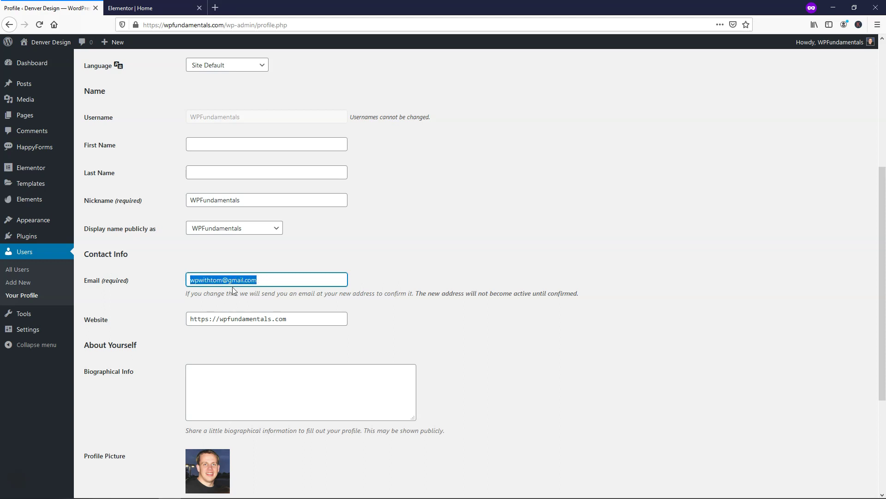
left_click(161, 297)
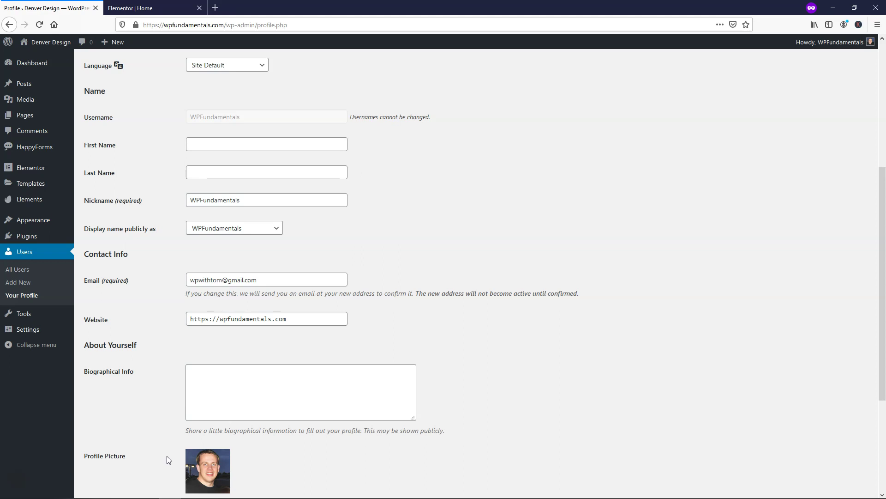
left_click(131, 8)
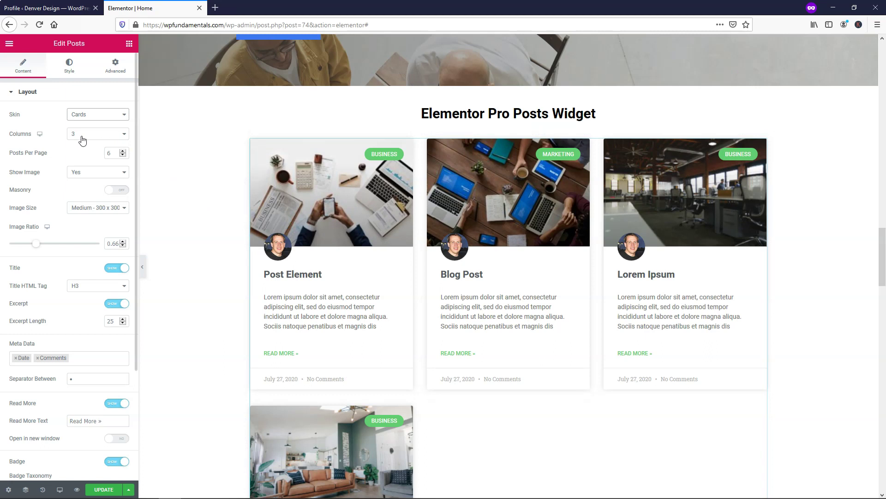
left_click(123, 155)
left_click(123, 155)
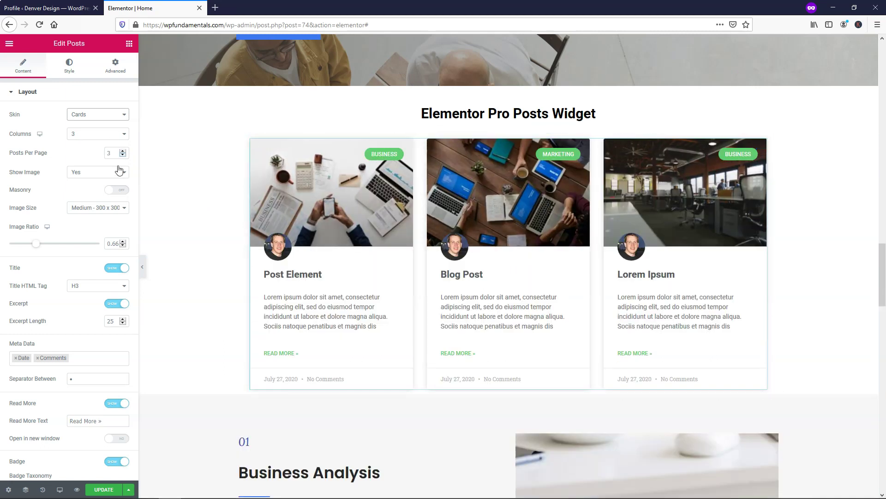
left_click(122, 134)
left_click(105, 160)
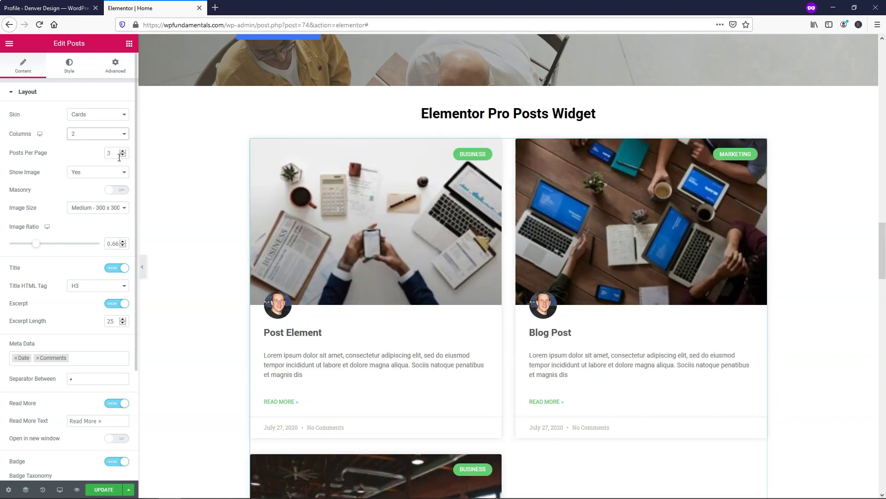
left_click(122, 151)
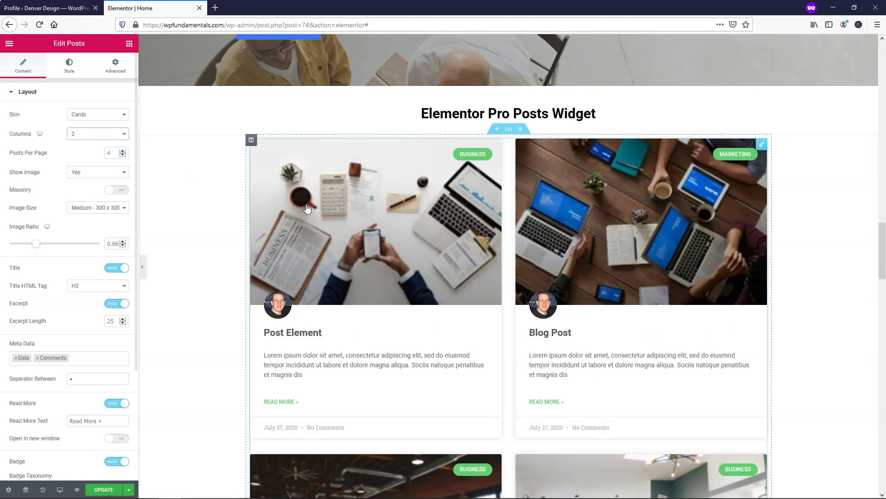
scroll(409, 256, "down", 6)
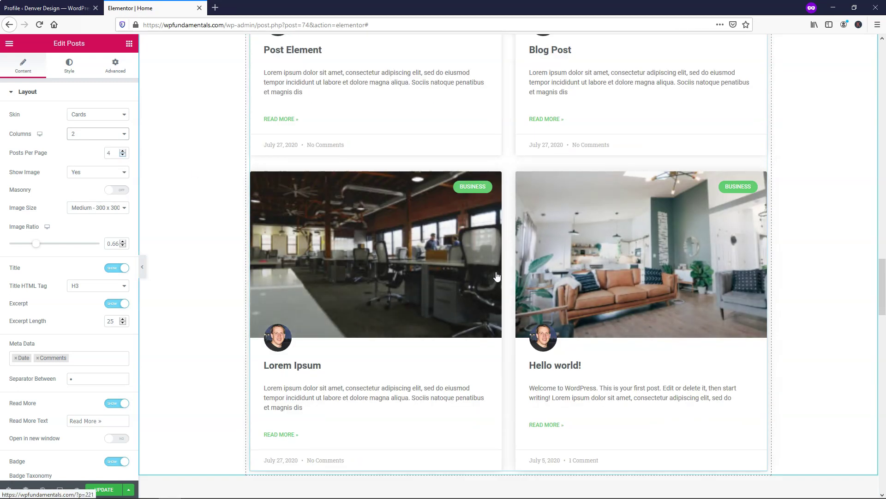
scroll(517, 163, "up", 4)
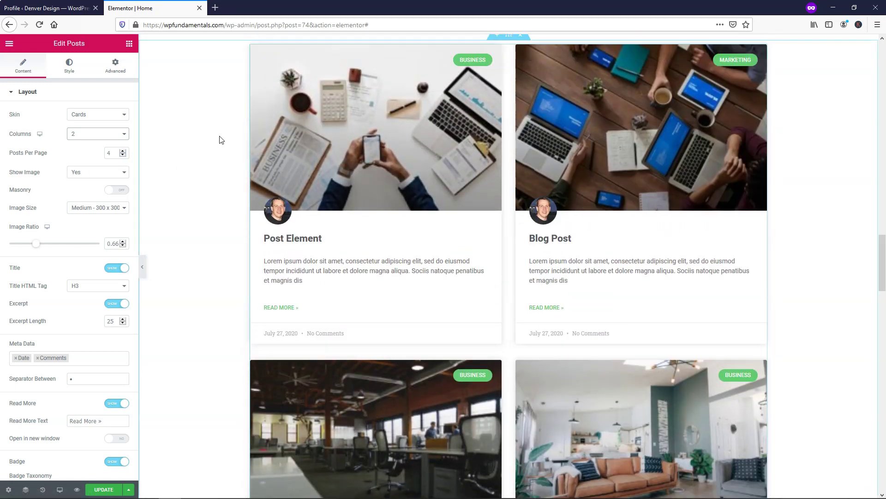
scroll(226, 148, "up", 3)
scroll(253, 211, "down", 2)
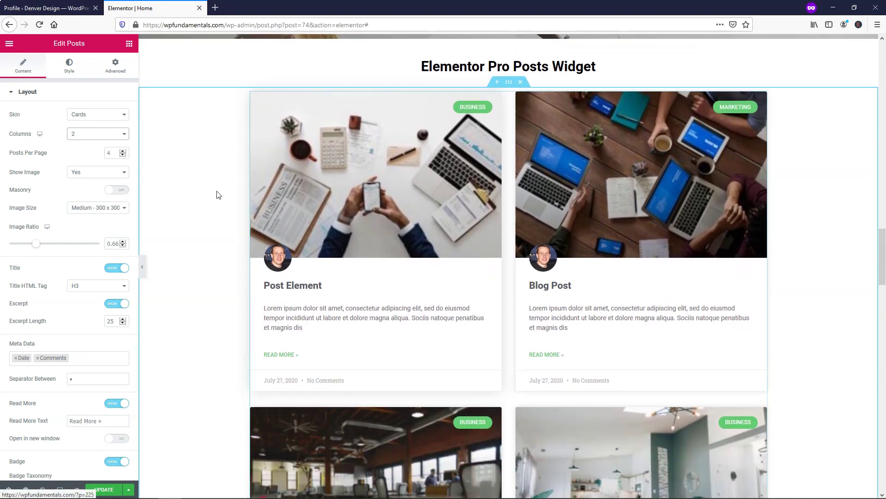
left_click(122, 150)
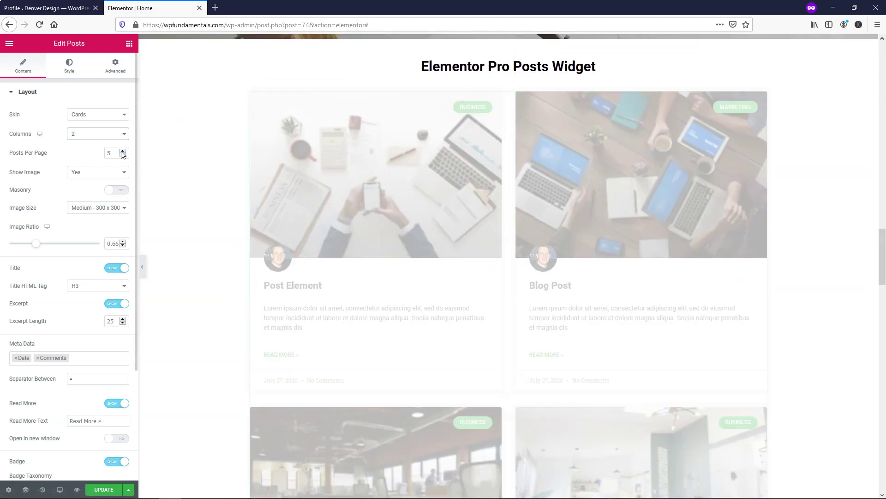
left_click(122, 156)
left_click(123, 156)
left_click(122, 156)
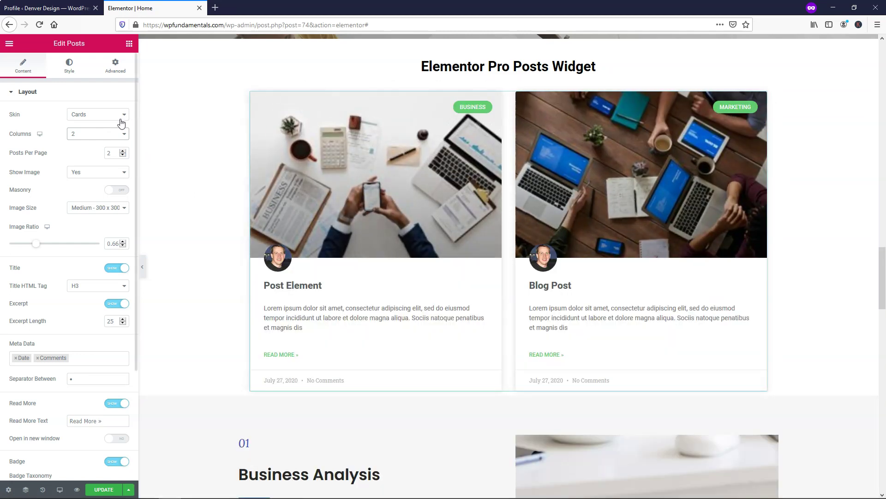
left_click(118, 134)
left_click(104, 165)
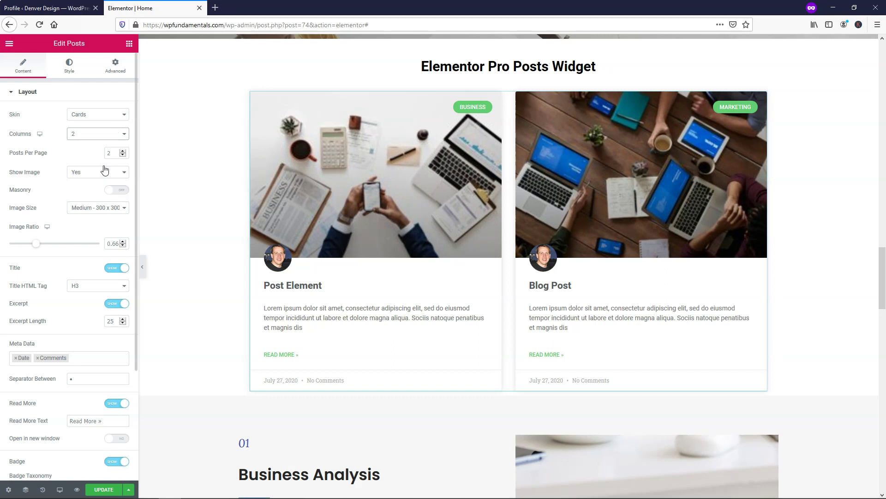
left_click(122, 150)
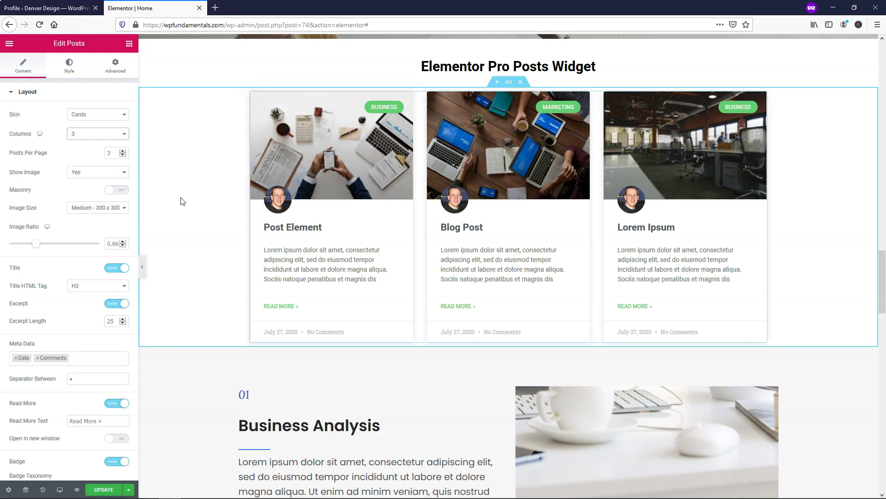
left_click(91, 177)
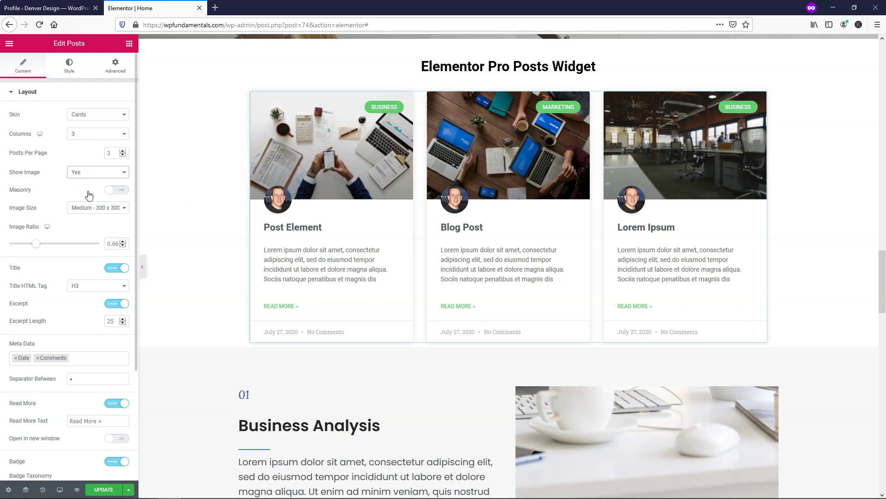
left_click(89, 195)
left_click(95, 173)
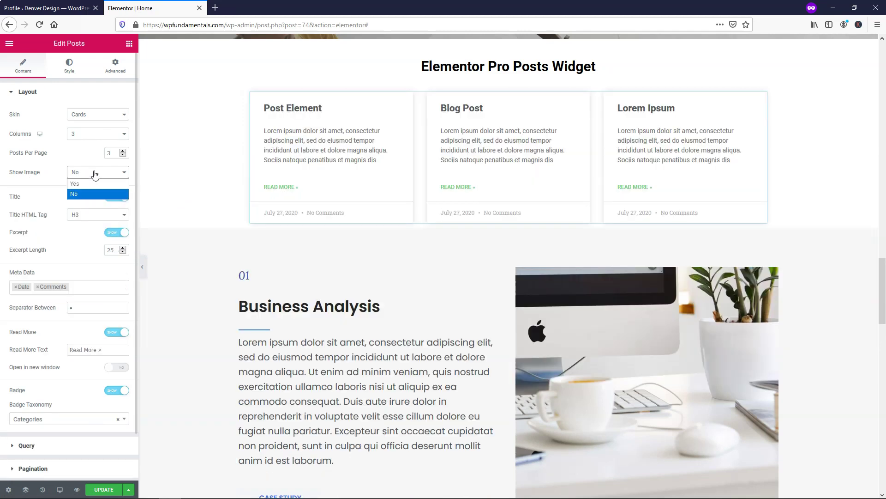
left_click(95, 185)
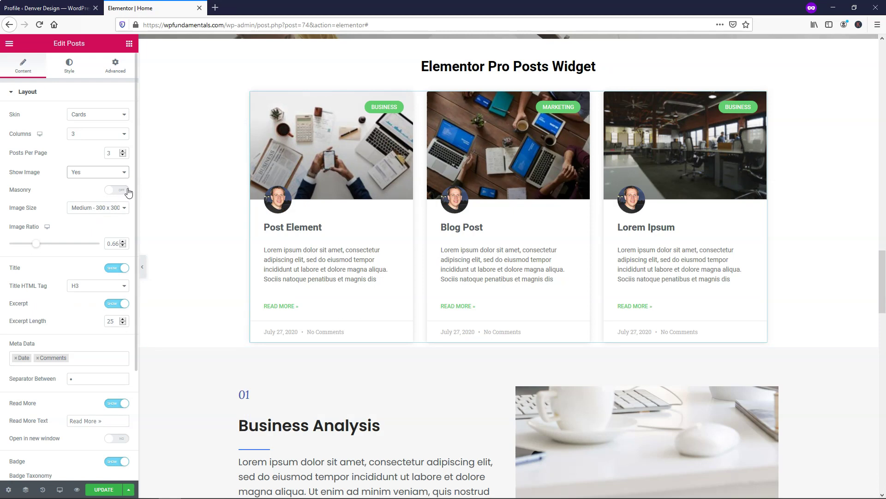
left_click(128, 191)
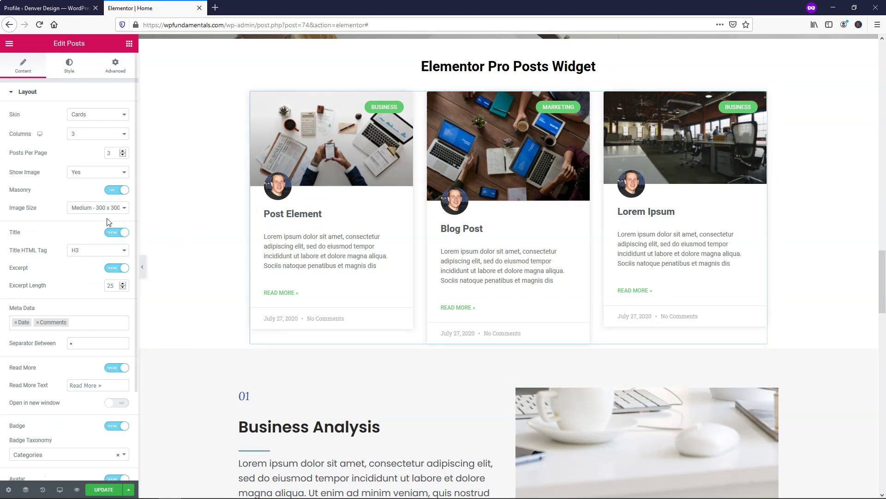
left_click(107, 193)
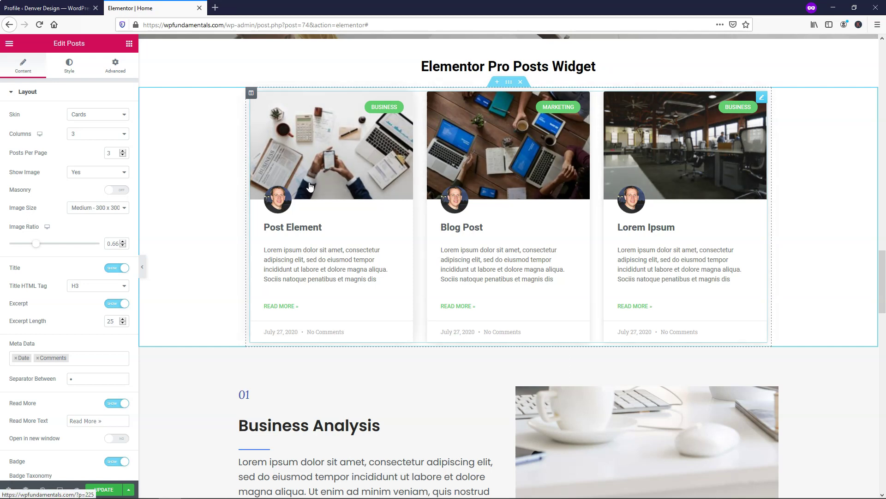
Step: Set the card images to Medium Large - 768 x 0 with a 0.65 image ratio
left_click(116, 208)
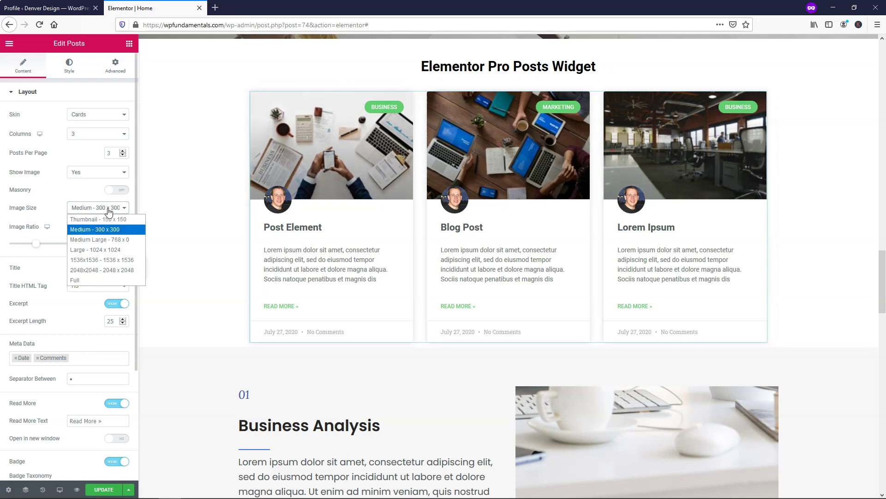
left_click(98, 239)
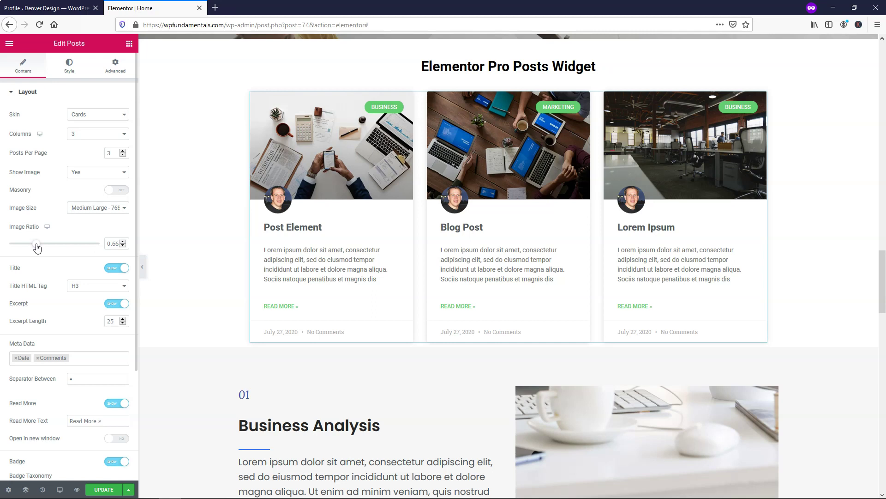
mouse_move(37, 247)
left_mouse_down()
mouse_move(89, 249)
mouse_move(27, 250)
mouse_move(36, 250)
left_mouse_up()
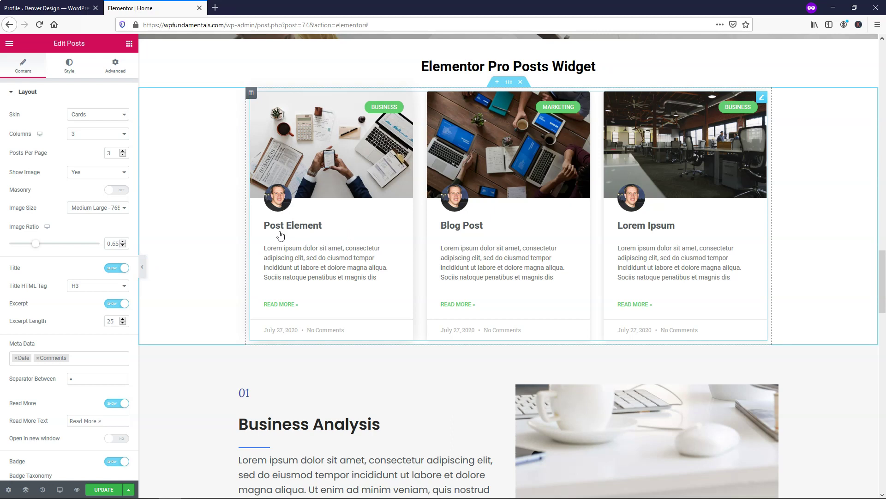
Step: Toggle the post titles off and back on, then hide the excerpts
left_click(108, 272)
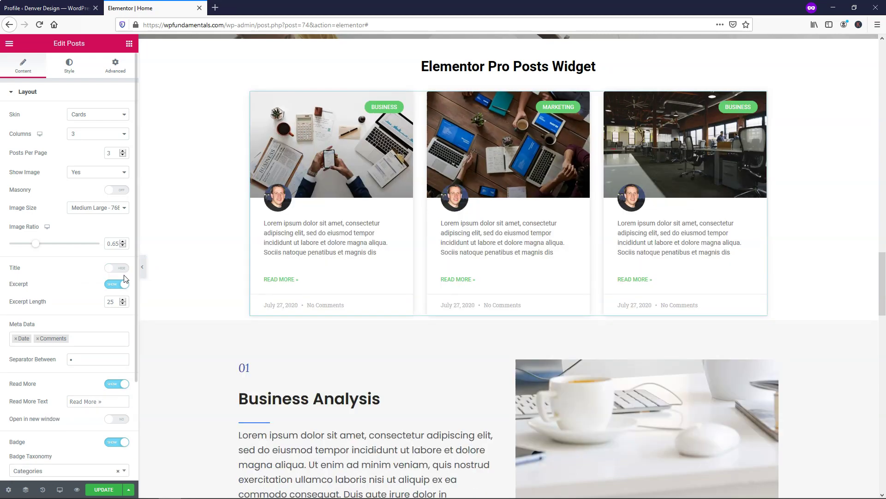
left_click(122, 270)
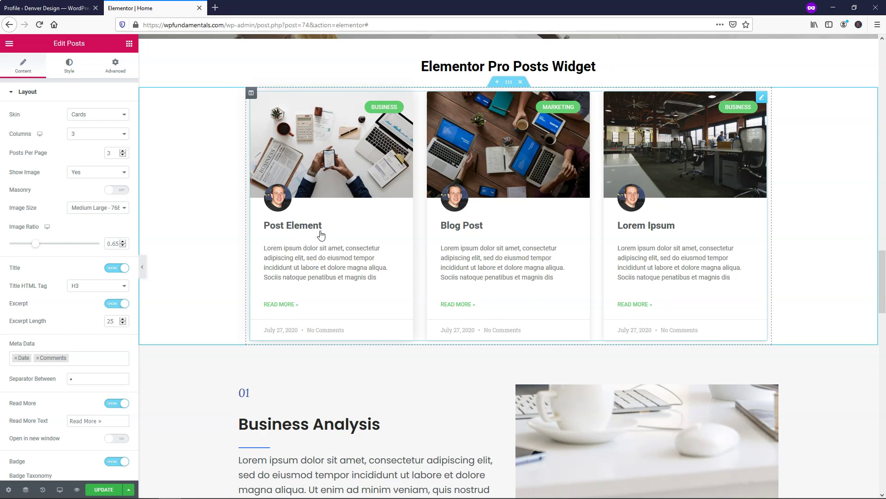
left_click(112, 303)
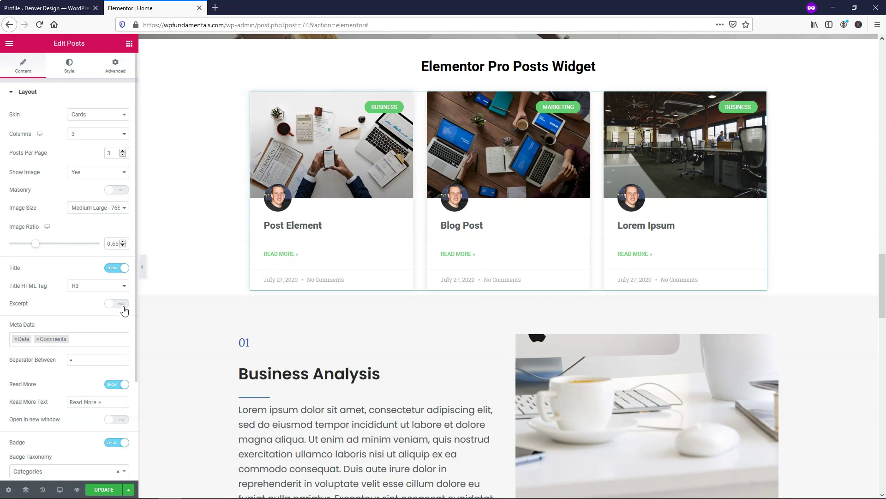
Step: Show the excerpts again with an excerpt length of 50 words
left_click(123, 305)
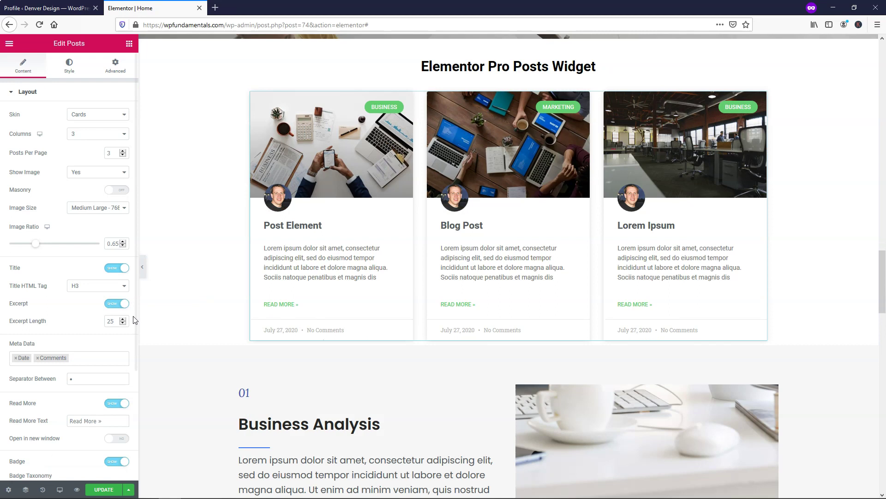
double_click(113, 320)
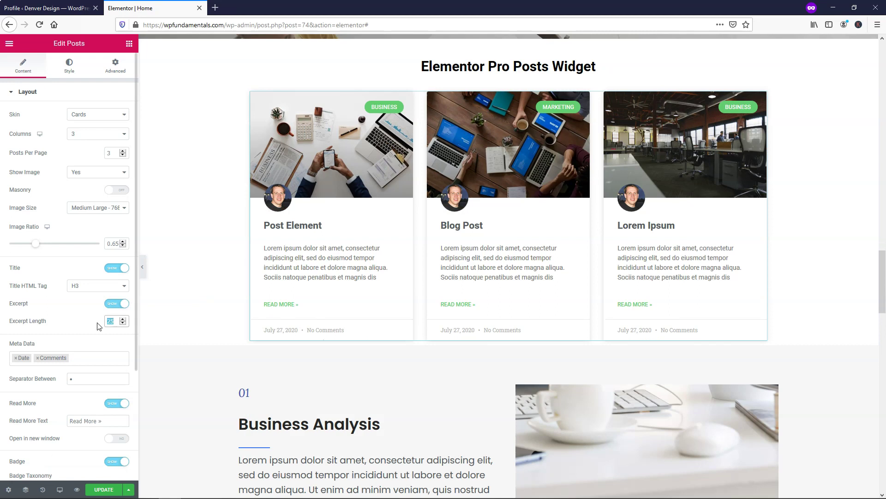
type("50")
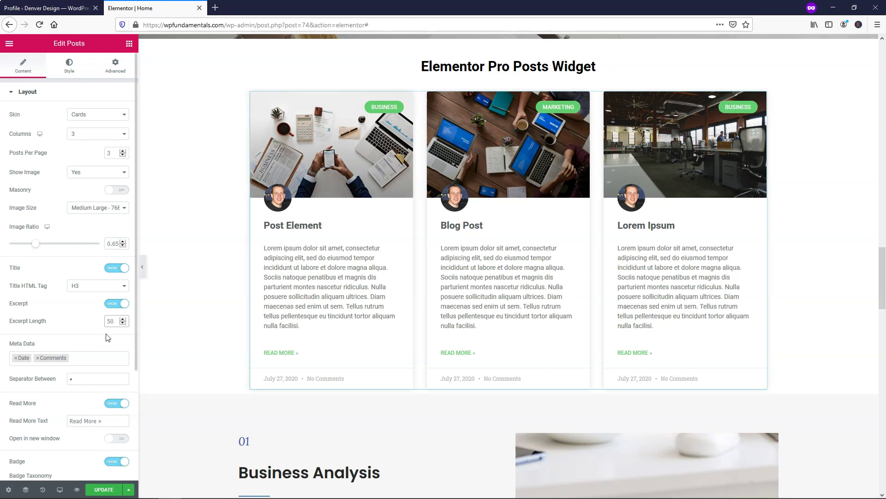
scroll(91, 318, "down", 1)
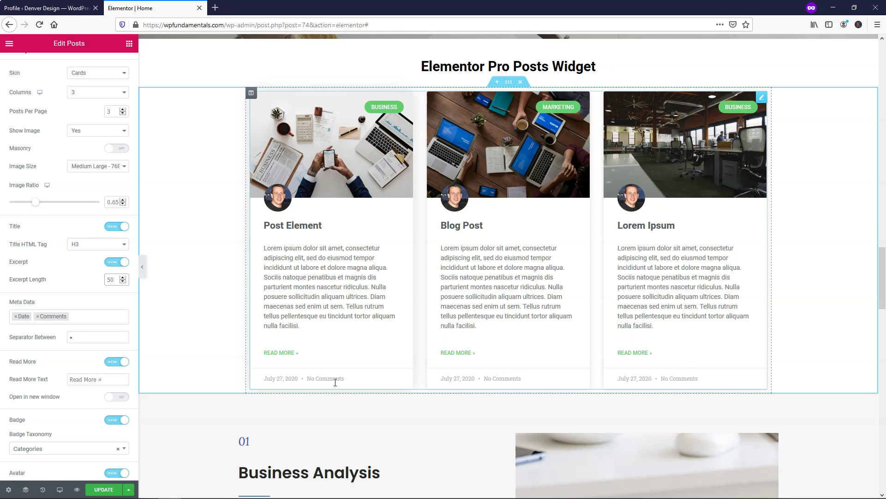
Step: Remove and re-add the date in the meta data, then set the separator to |
left_click(15, 317)
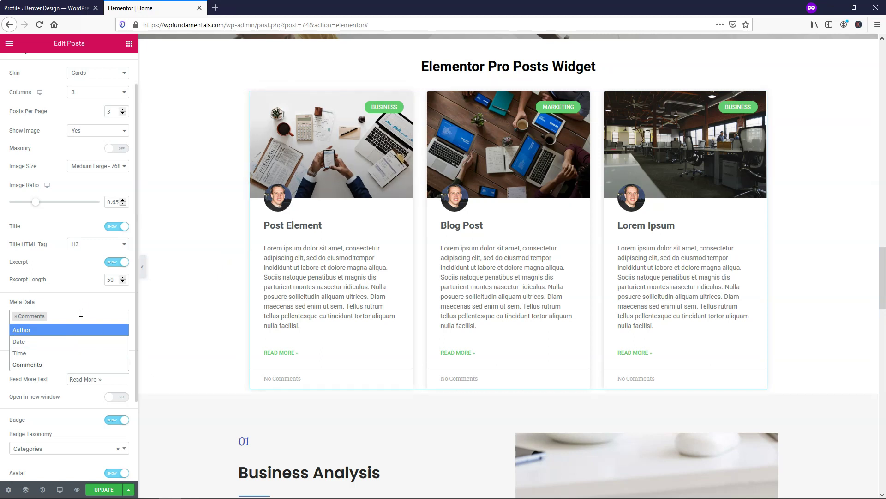
left_click(76, 340)
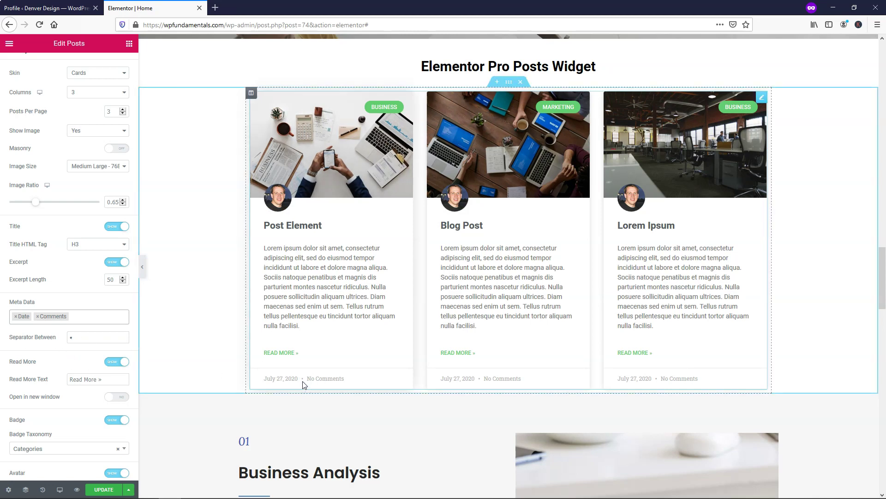
left_click(79, 340)
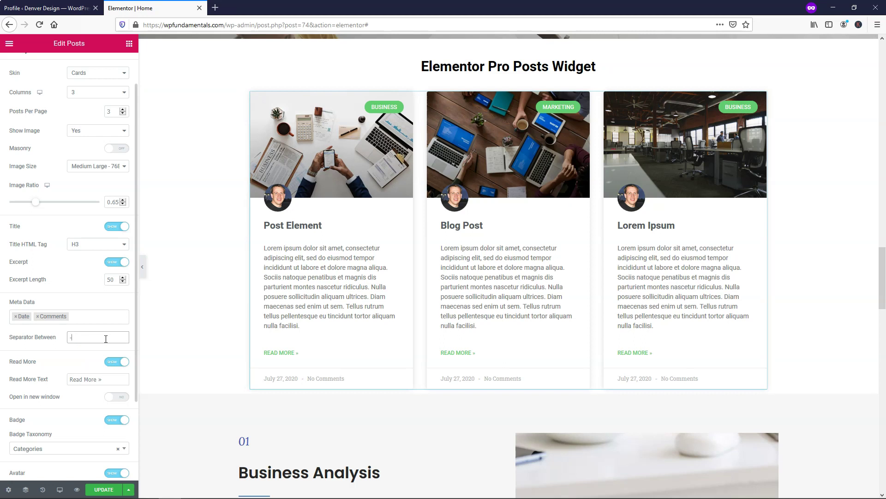
key("BackSpace")
type("|")
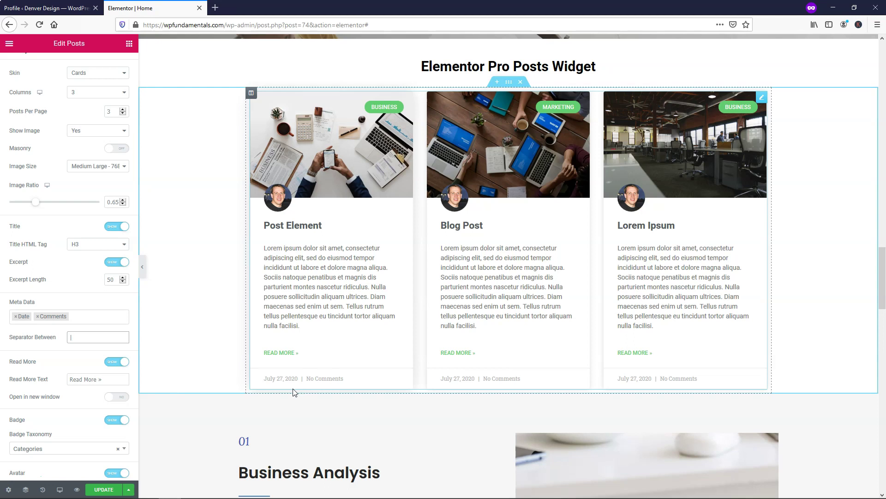
scroll(80, 341, "down", 1)
scroll(80, 341, "down", 3)
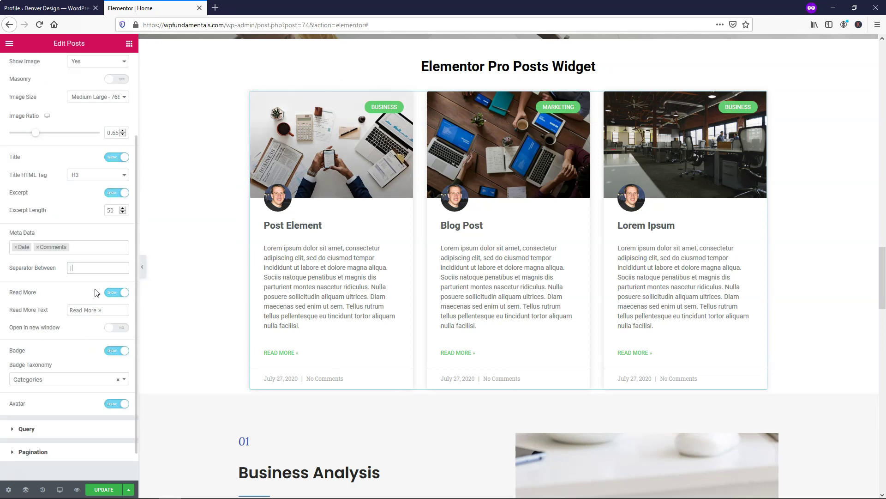
left_click(112, 296)
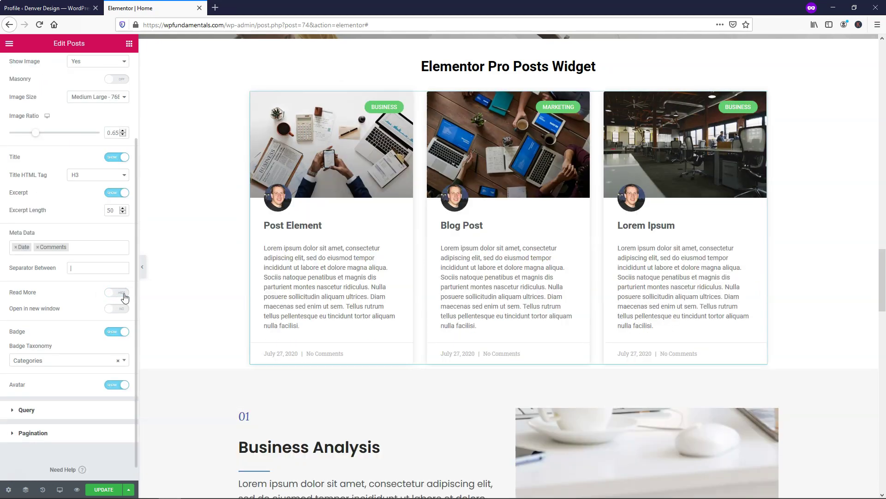
left_click(123, 295)
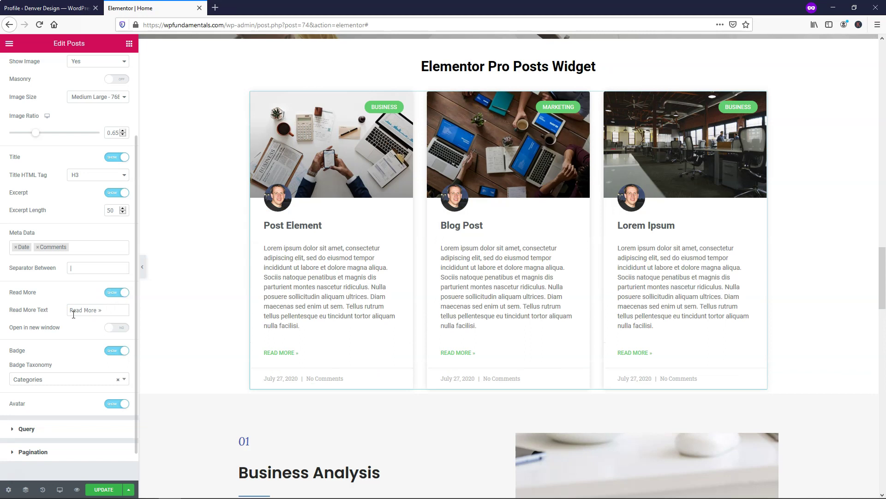
left_click(115, 311)
scroll(89, 345, "down", 2)
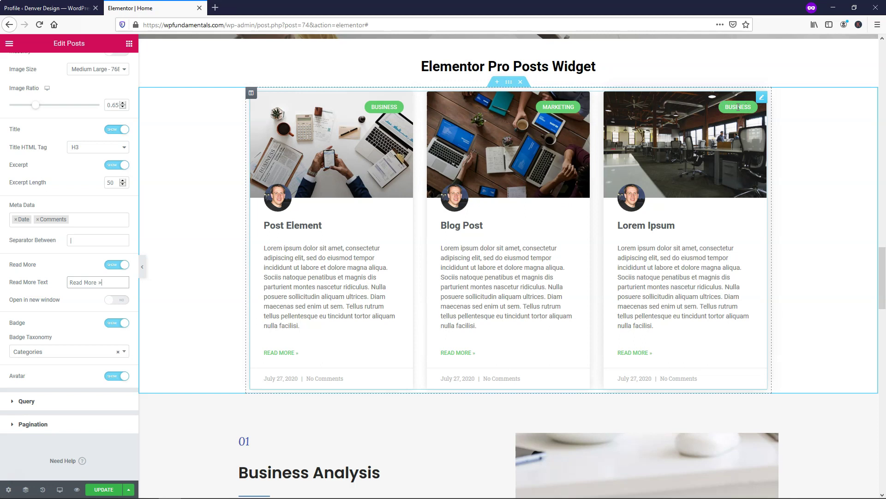
left_click(58, 353)
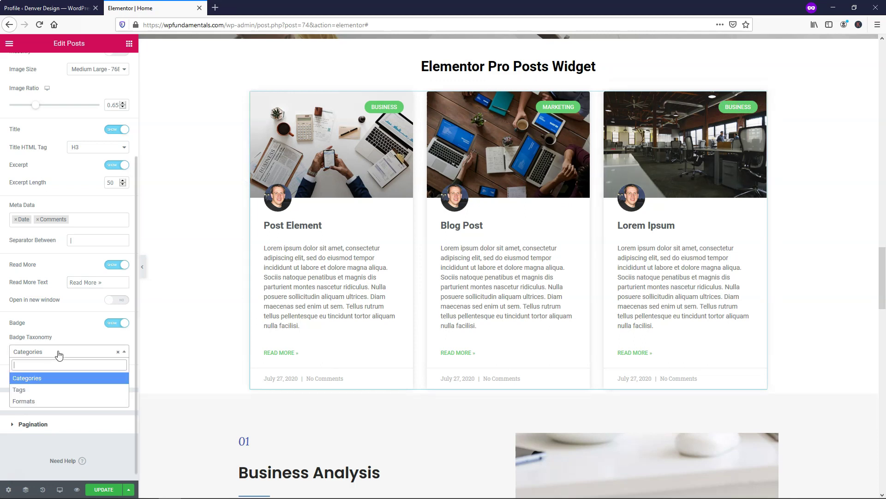
left_click(36, 380)
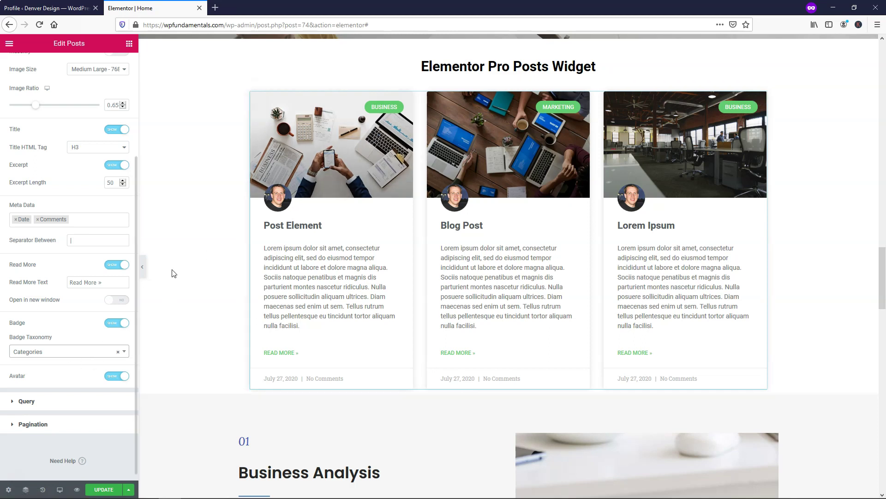
left_click(110, 376)
Step: Expand the Query settings and keep Posts as the source
left_click(41, 403)
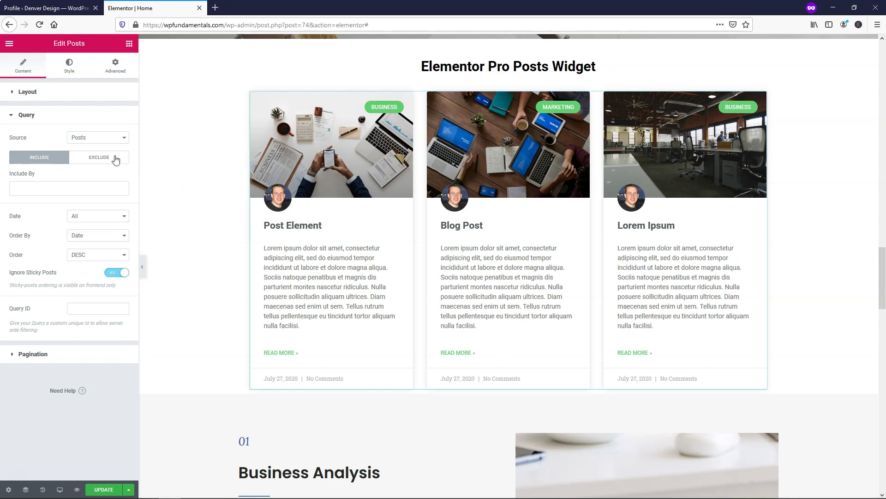
left_click(114, 139)
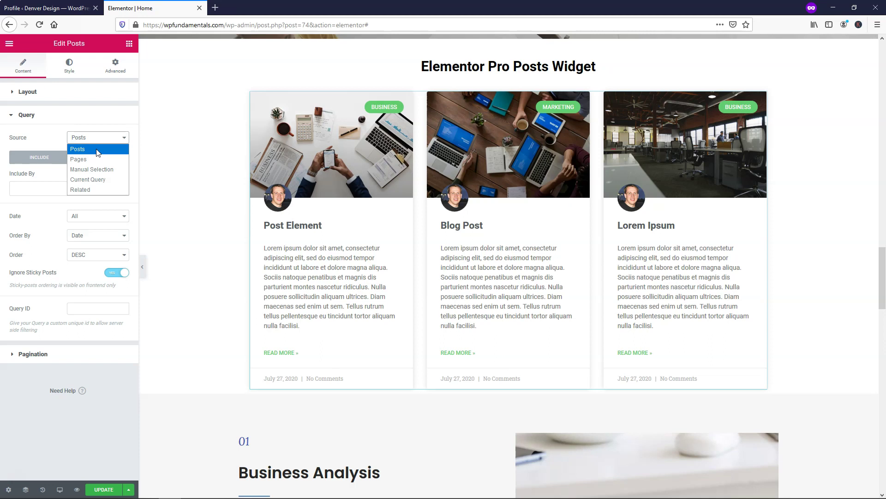
left_click(98, 149)
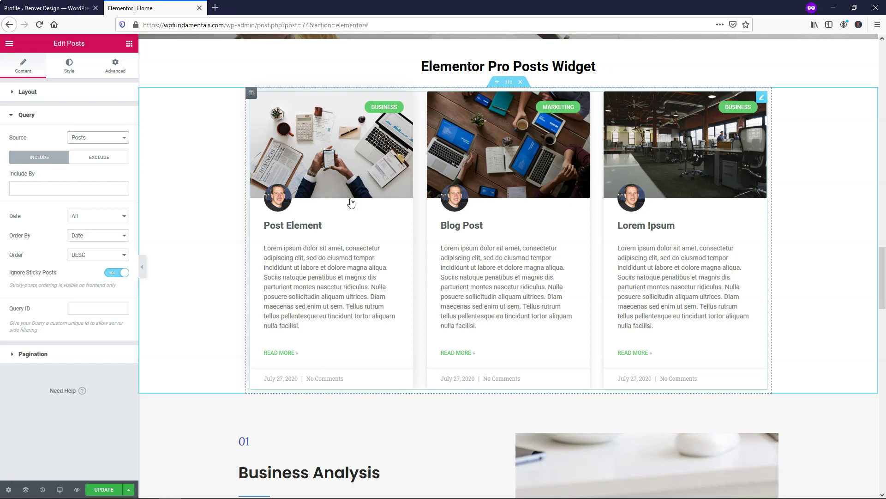
Step: Duplicate the Posts widget below itself
right_click(761, 98)
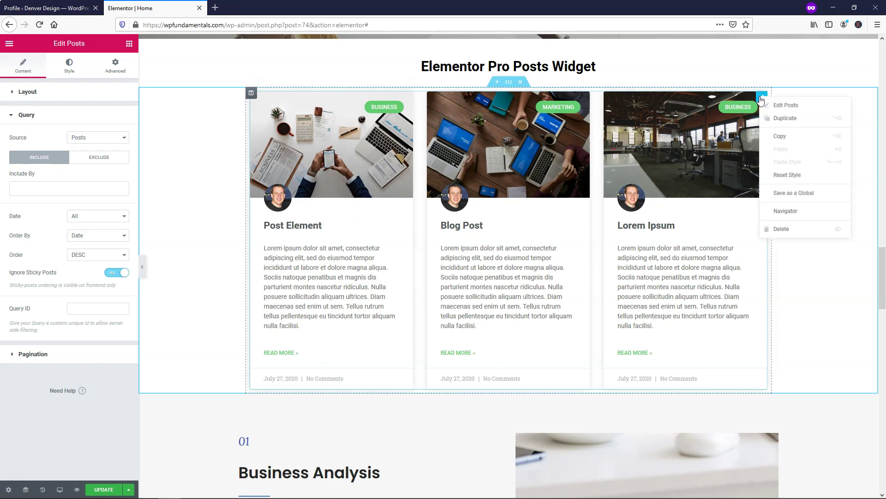
left_click(778, 119)
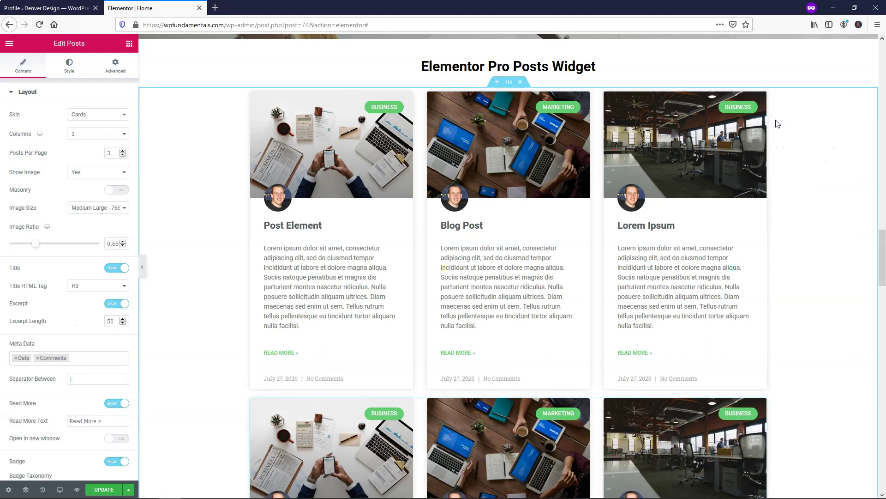
scroll(462, 301, "down", 4)
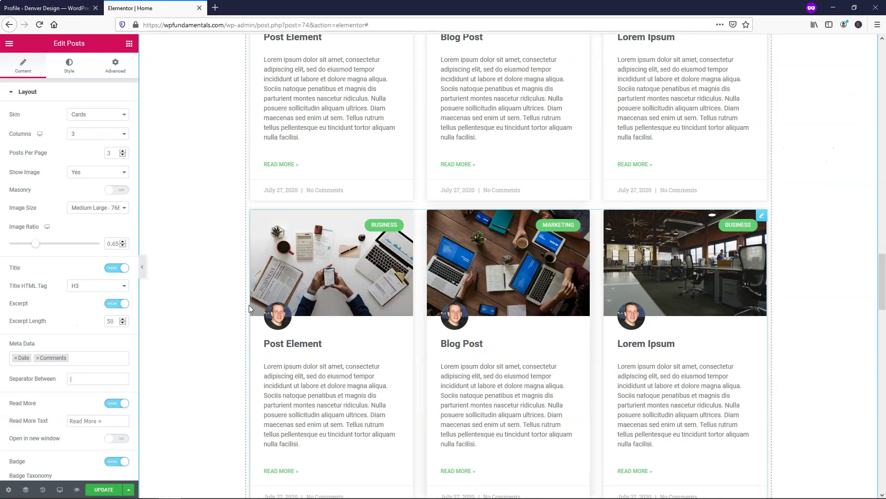
scroll(475, 172, "up", 4)
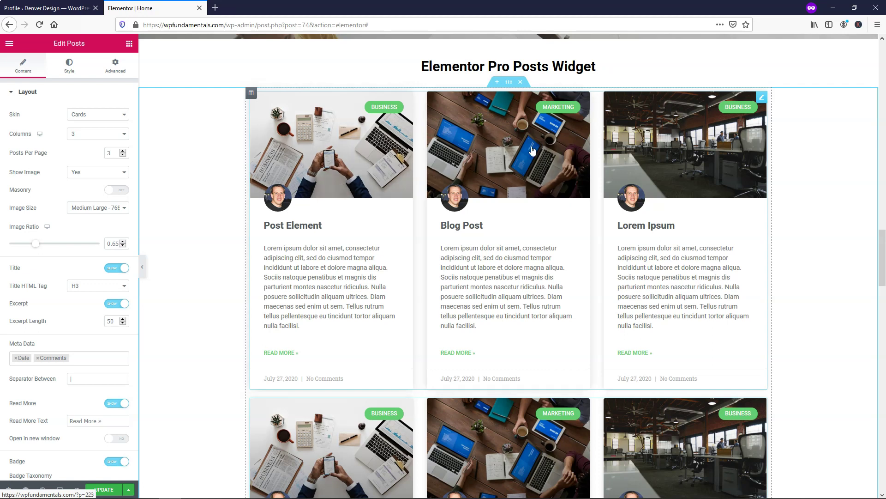
Step: Set the top Posts widget to 1 column and 1 post per page
right_click(517, 132)
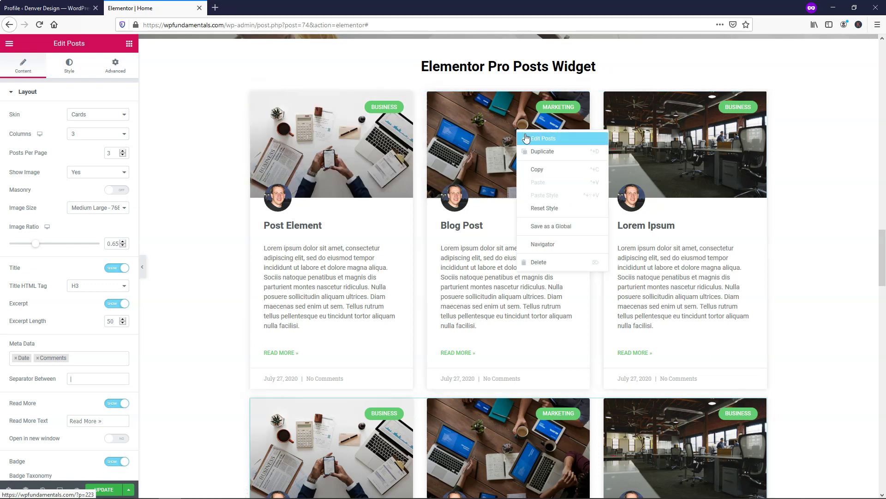
left_click(561, 139)
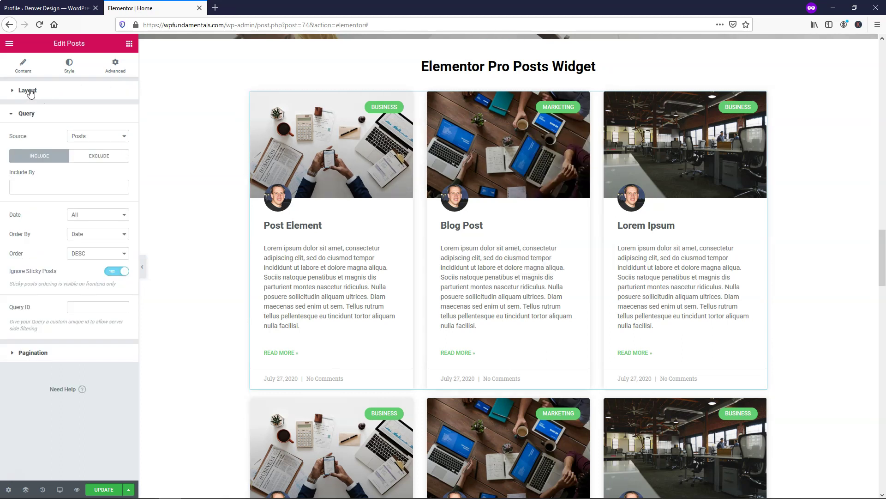
left_click(30, 91)
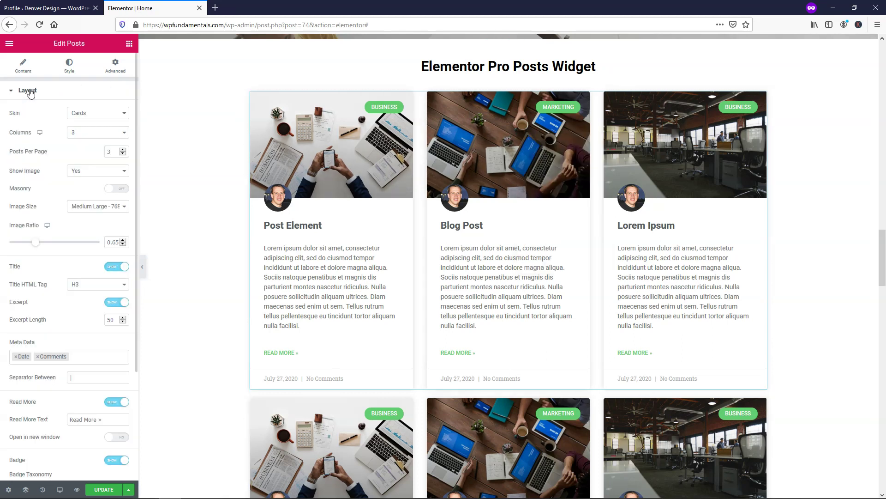
left_click(123, 132)
left_click(102, 144)
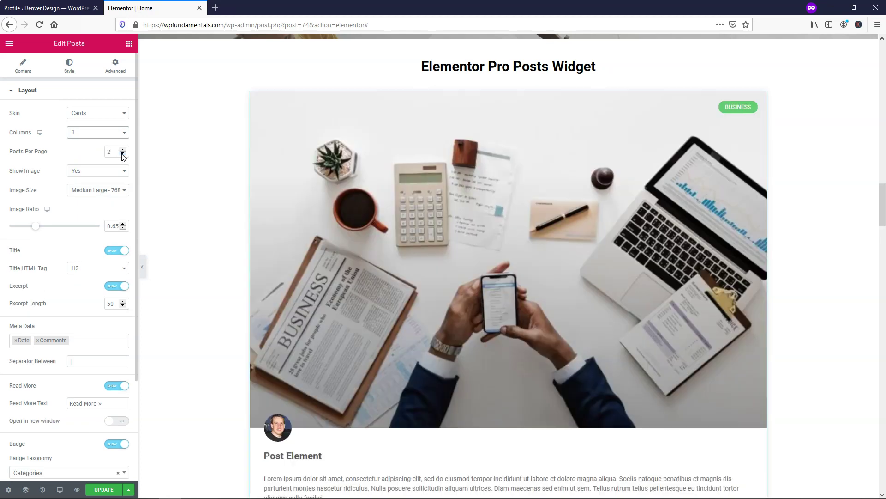
left_click(122, 154)
scroll(350, 174, "down", 3)
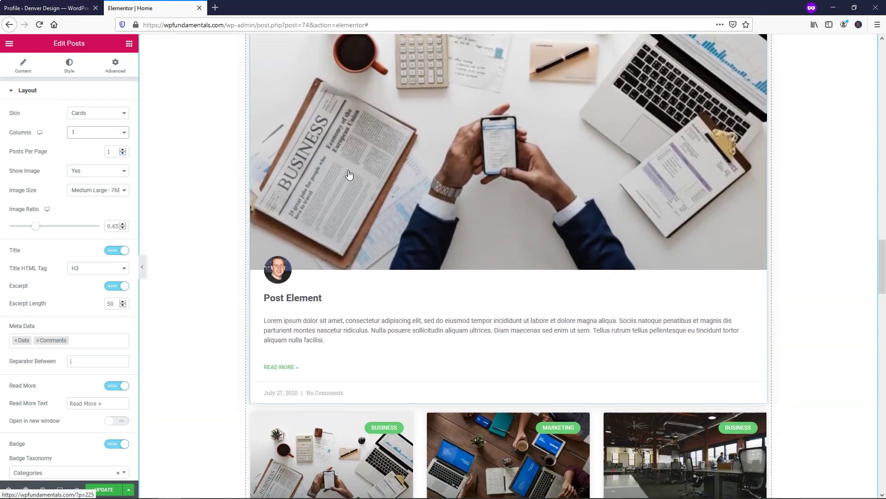
scroll(349, 175, "down", 3)
scroll(429, 185, "up", 5)
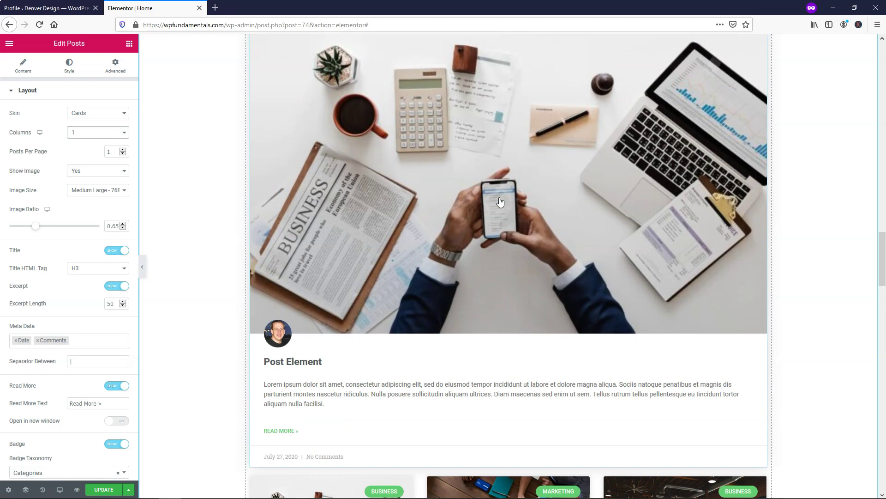
scroll(462, 231, "down", 5)
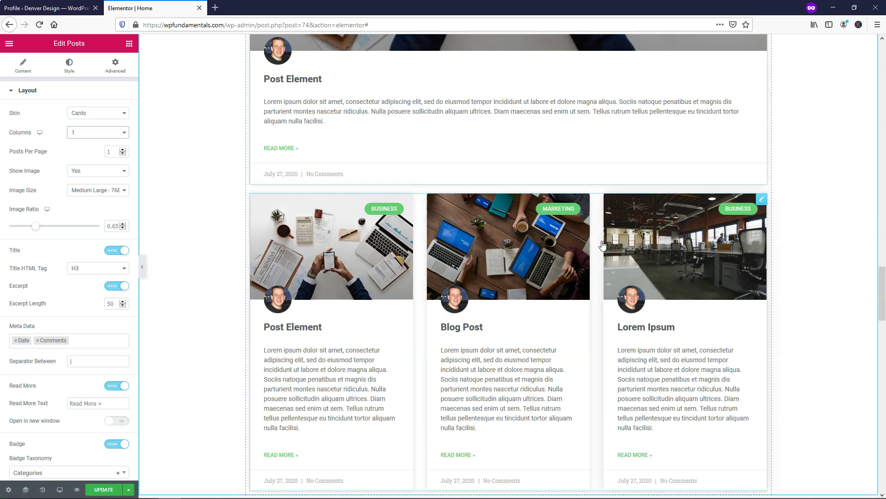
Step: Give the lower three-column Posts widget an Exclude offset of 1
right_click(515, 253)
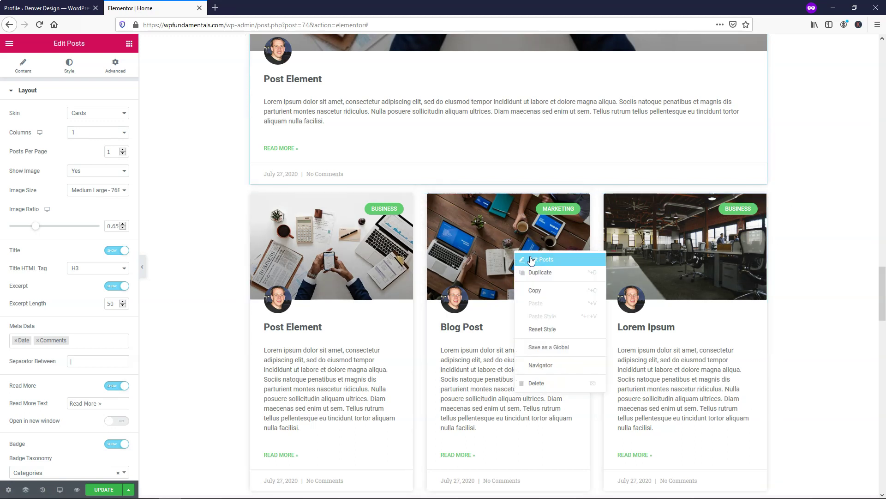
left_click(531, 259)
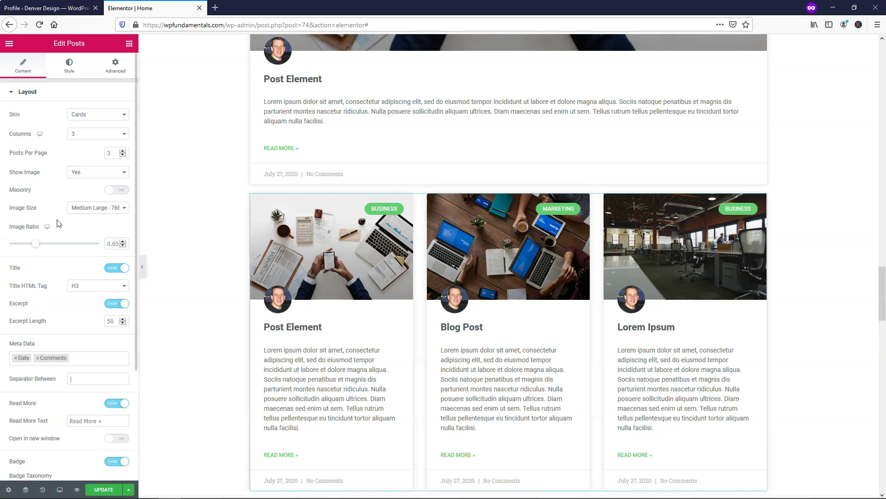
scroll(65, 207, "down", 3)
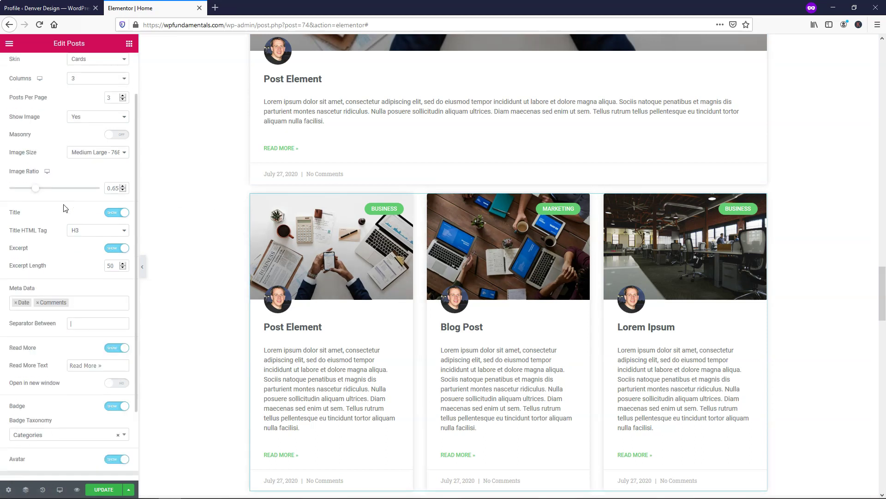
left_click(26, 429)
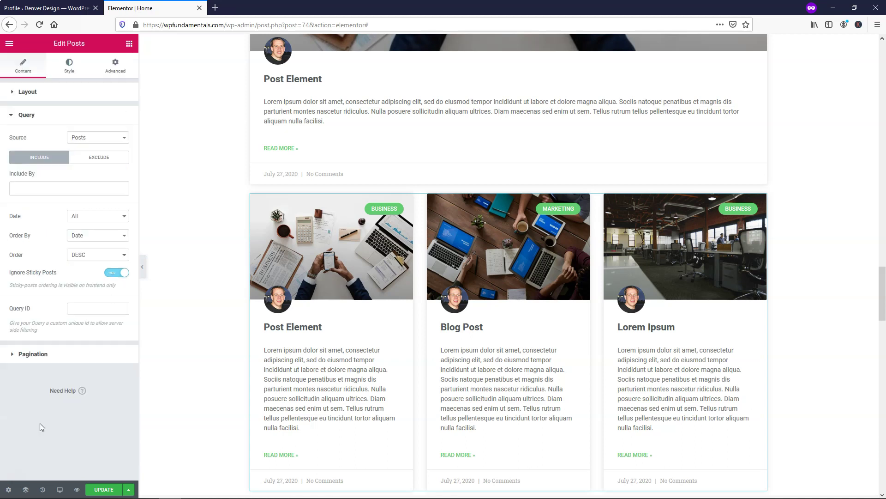
left_click(101, 158)
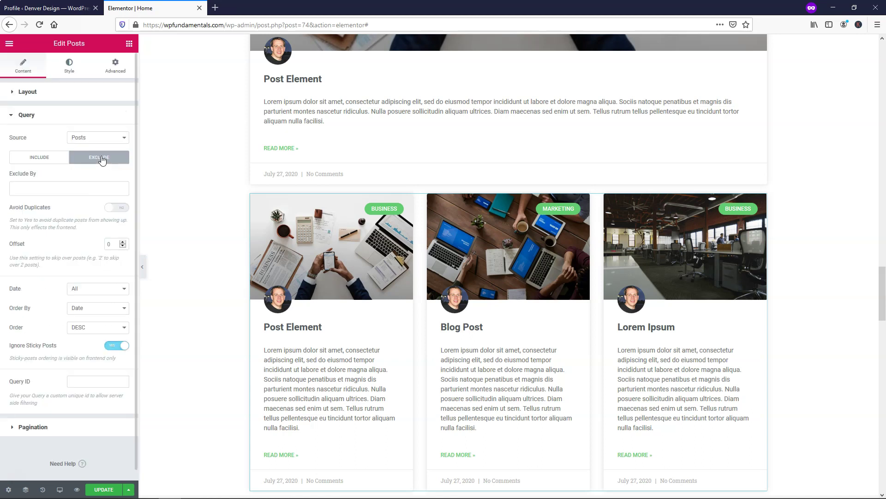
left_click(123, 243)
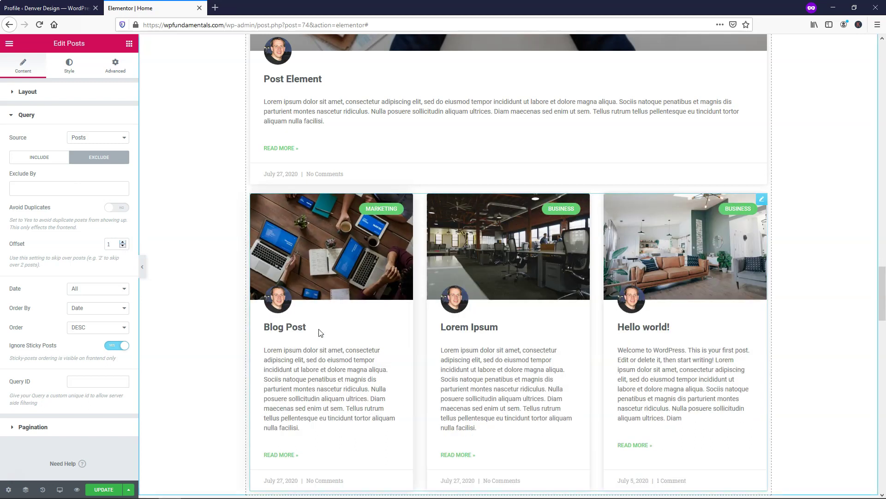
scroll(320, 295, "up", 5)
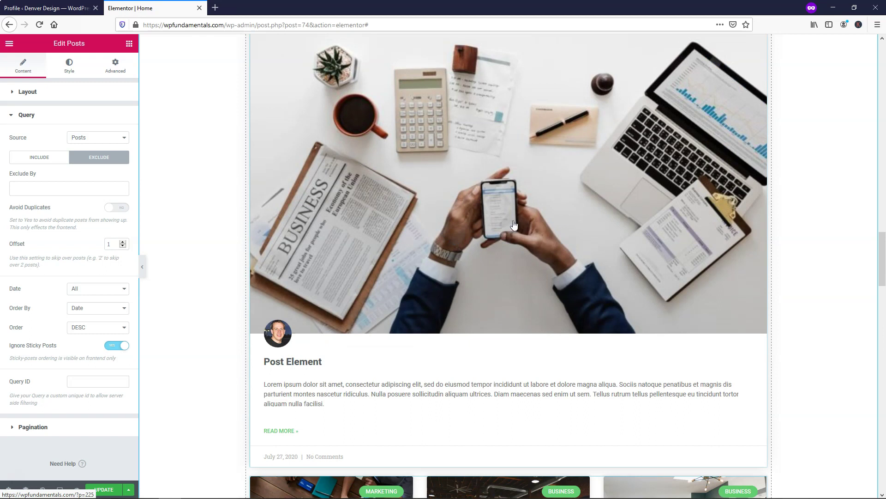
scroll(508, 245, "down", 3)
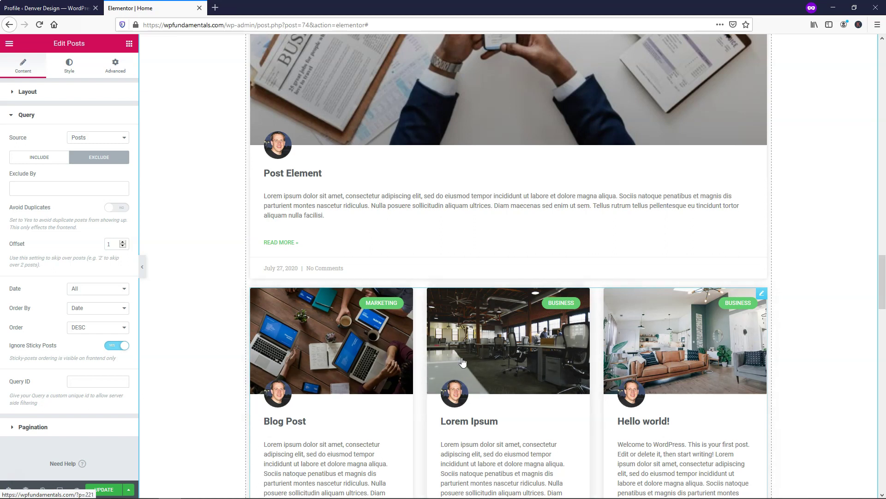
scroll(490, 269, "up", 4)
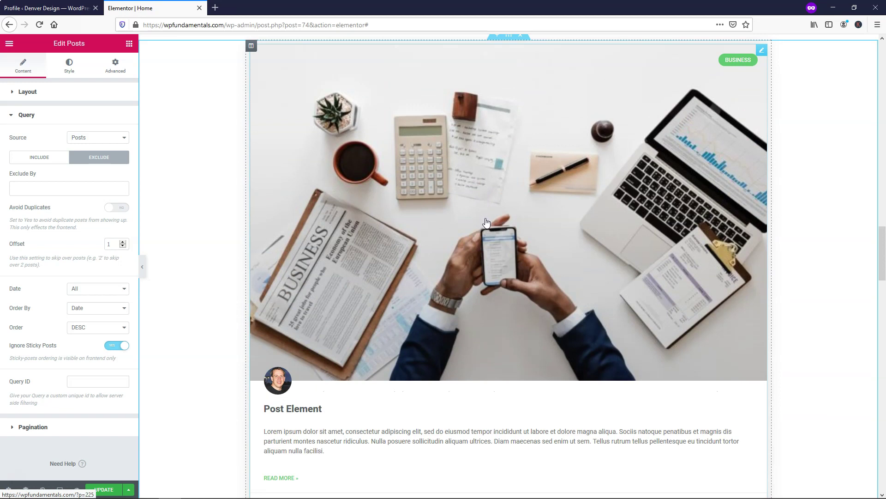
Step: Delete the single-post widget and set the grid's Exclude offset back to 0
scroll(520, 122, "up", 1)
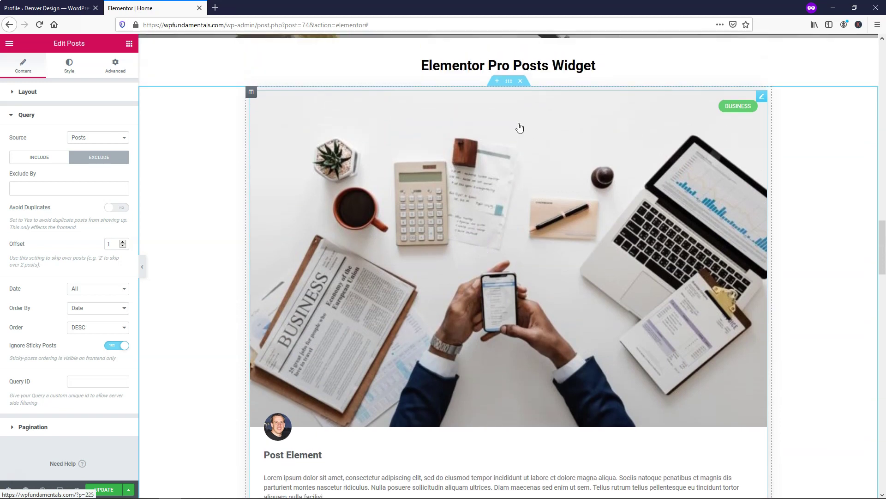
right_click(523, 190)
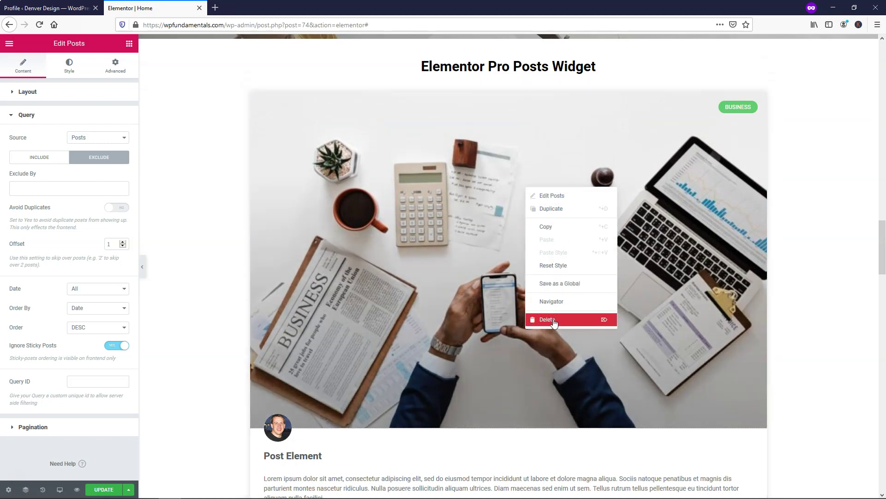
left_click(553, 320)
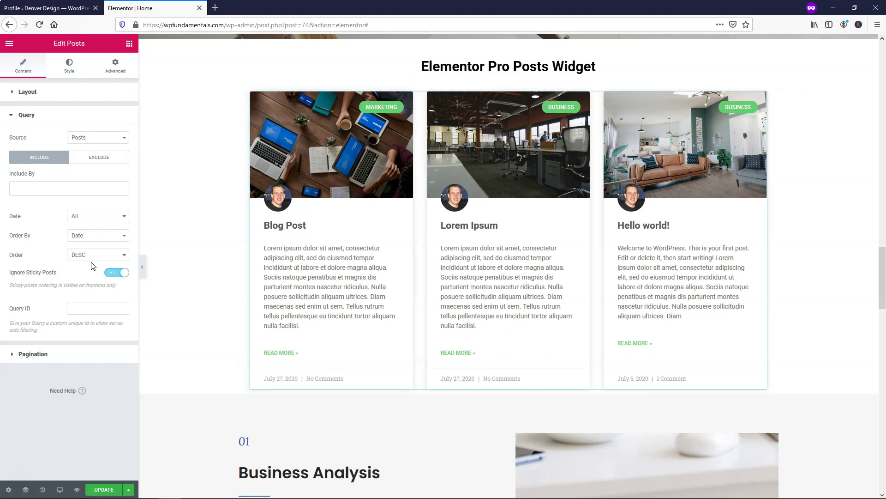
left_click(111, 156)
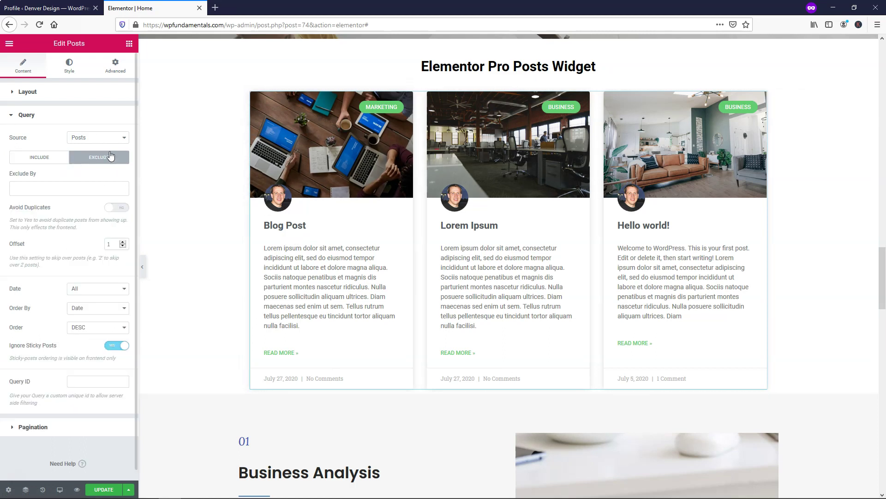
left_click(123, 246)
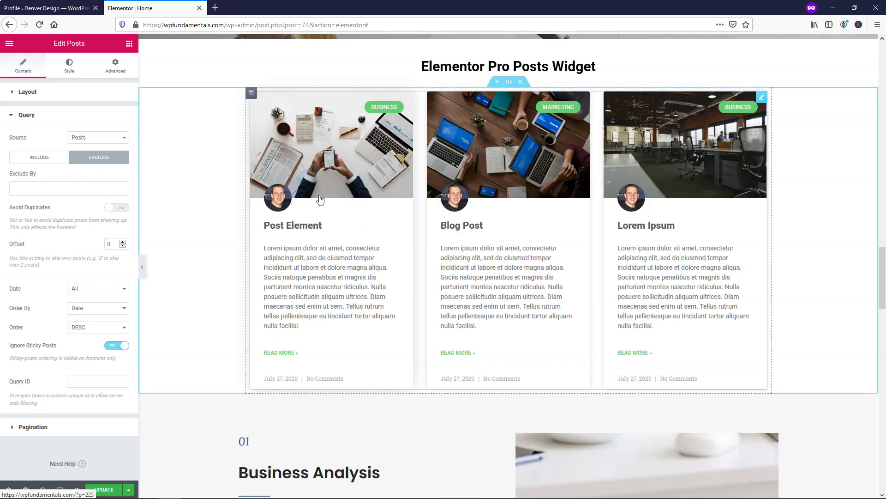
Step: Keep Date on All and Order By Date descending, then expand the Pagination section
left_click(113, 294)
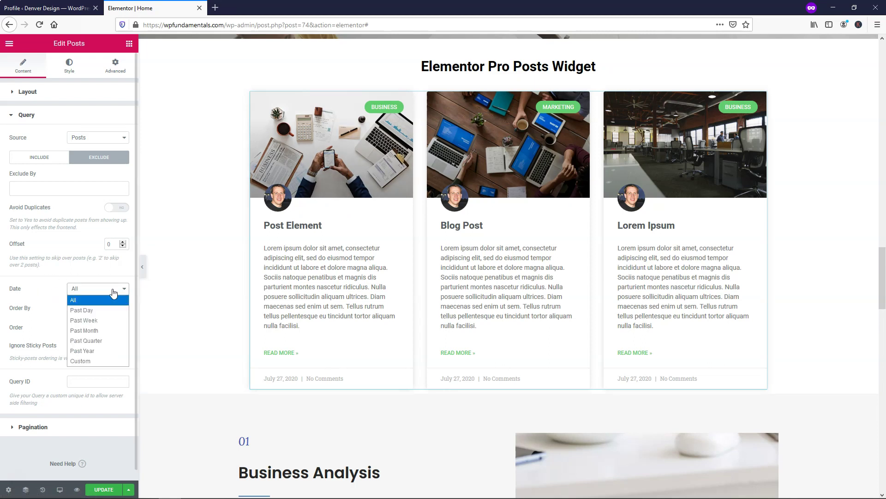
left_click(113, 292)
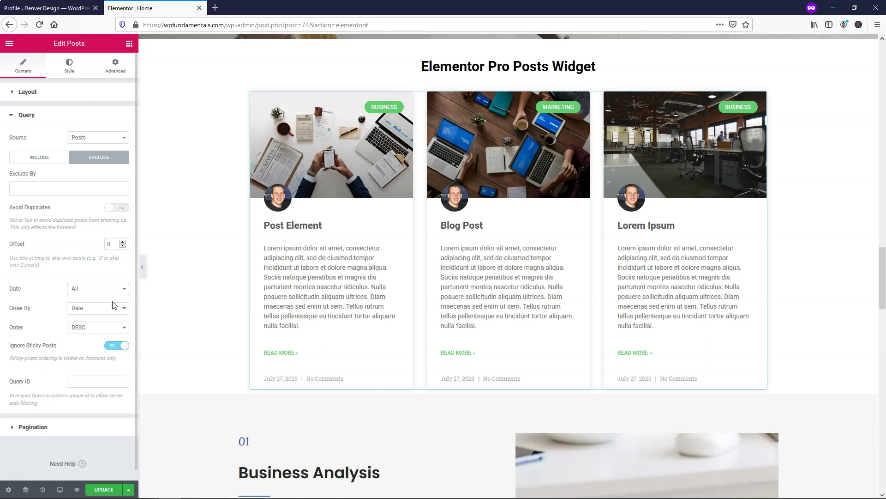
left_click(113, 310)
left_click(113, 311)
left_click(111, 327)
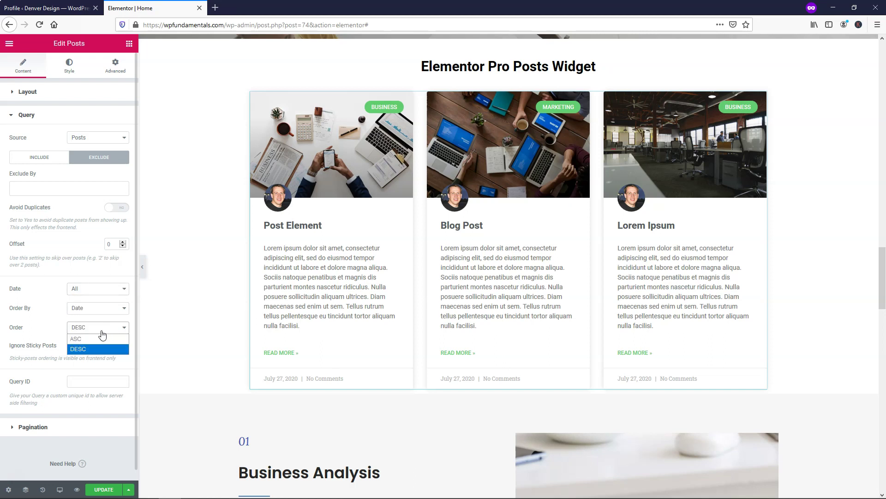
left_click(98, 314)
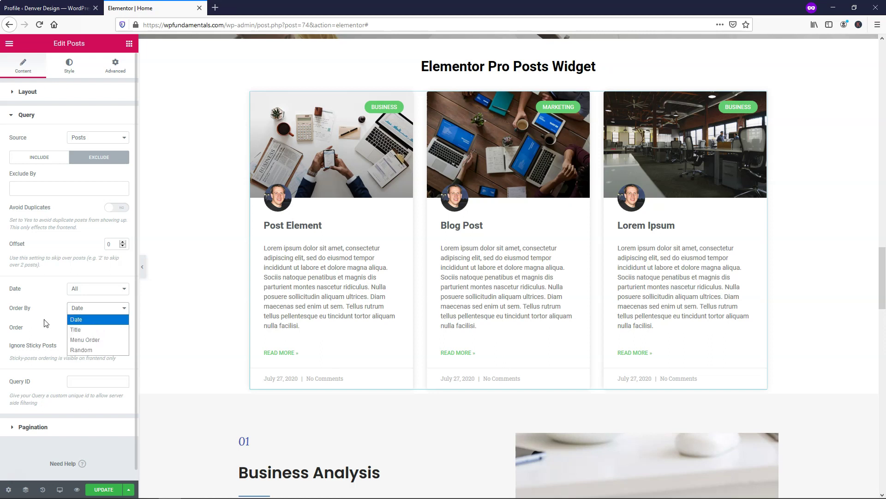
left_click(95, 345)
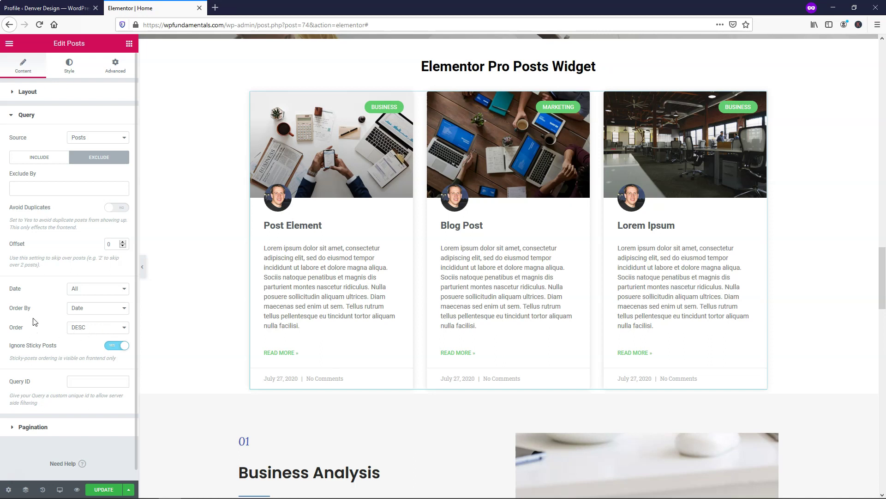
scroll(34, 319, "down", 1)
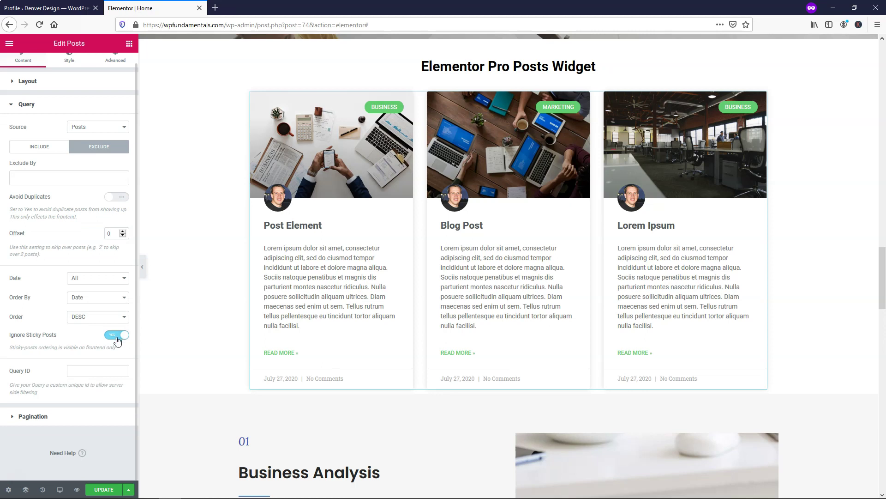
left_click(37, 417)
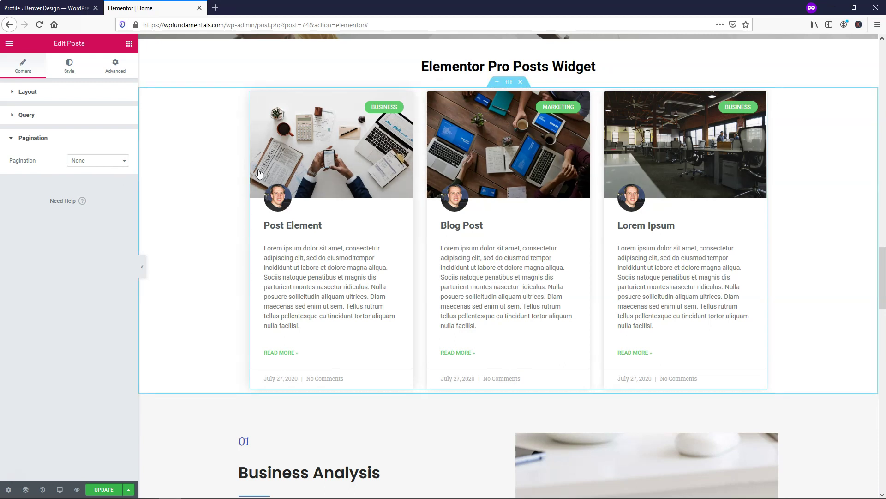
Step: Set pagination to Numbers + Previous/Next and save the page with UPDATE
left_click(101, 160)
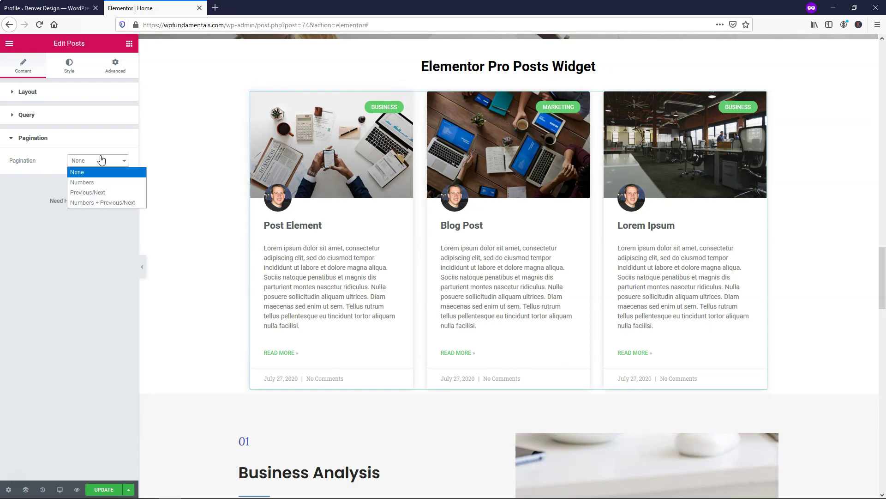
left_click(102, 183)
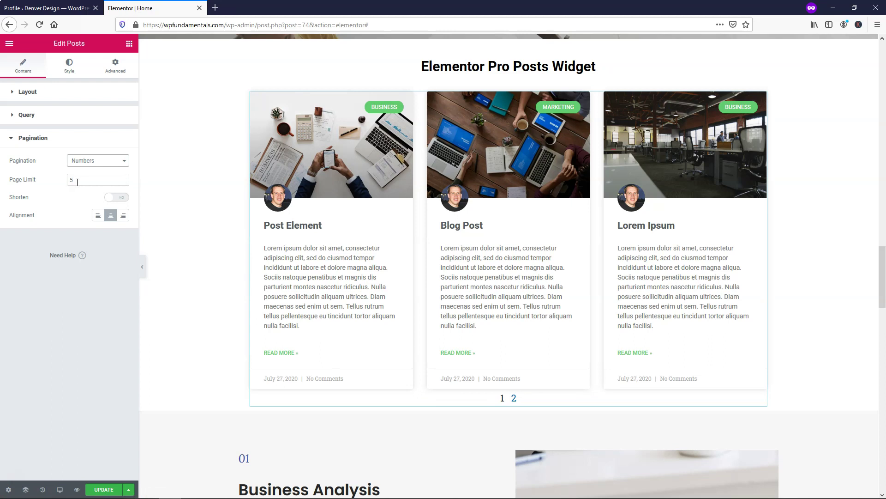
left_click(111, 161)
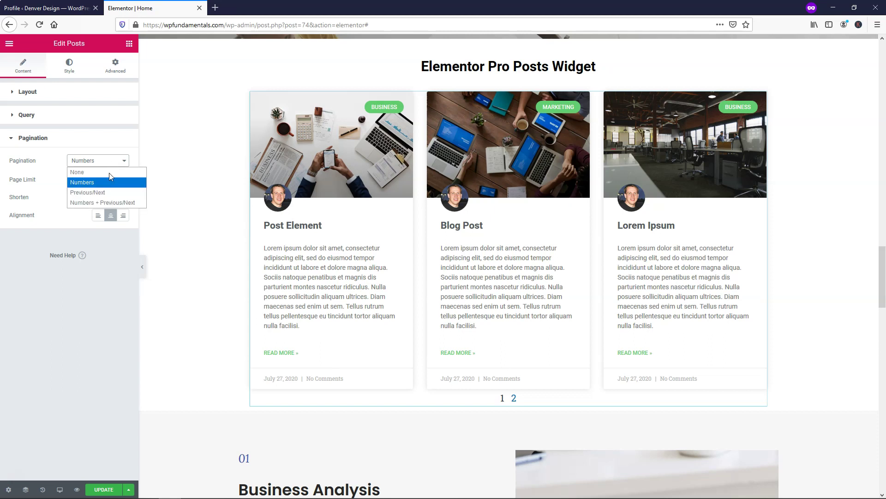
left_click(107, 190)
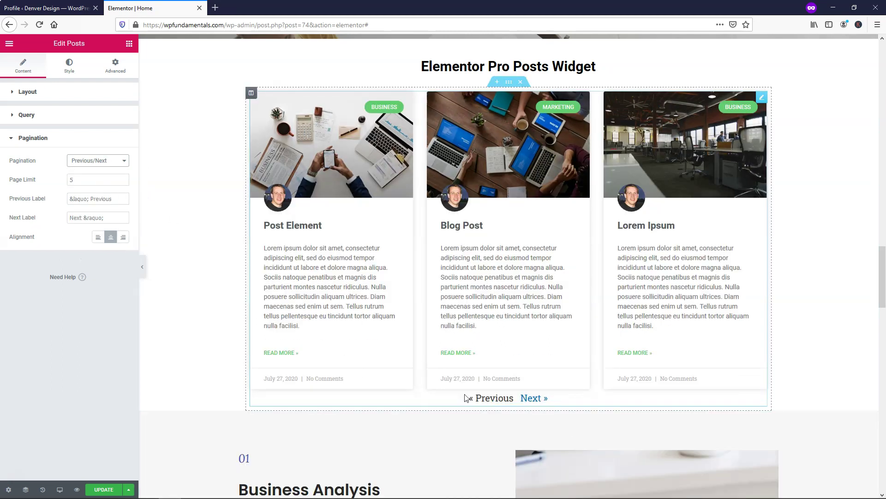
left_click(106, 164)
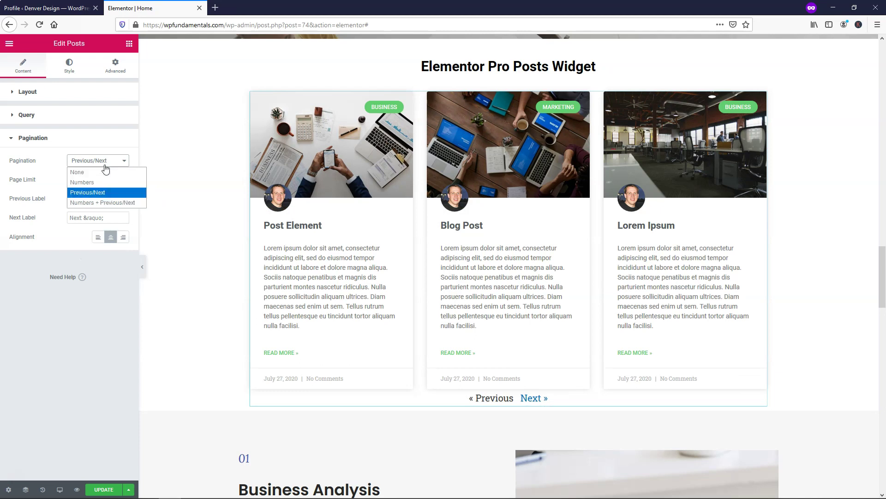
left_click(102, 202)
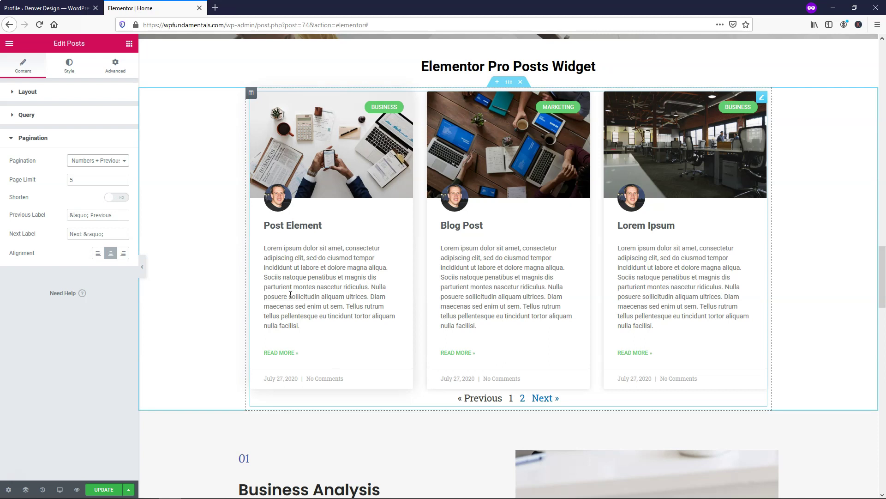
left_click(104, 489)
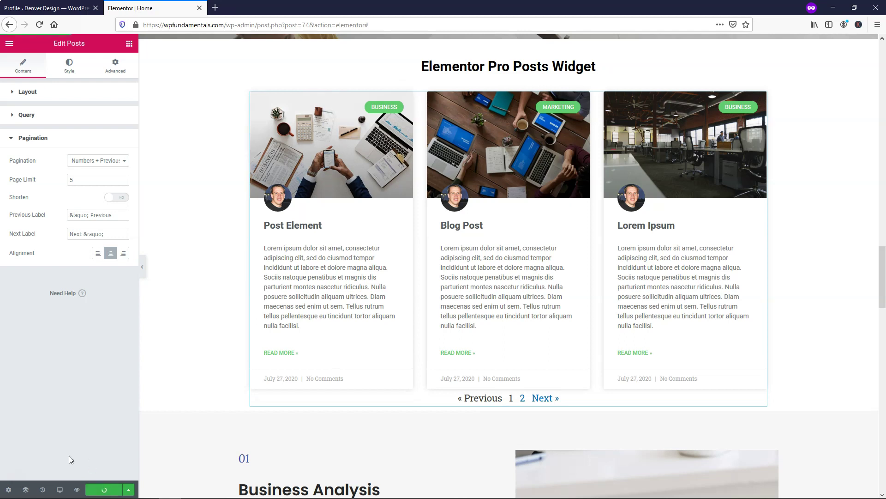
Step: In the Style settings' Layout section, set the Columns Gap to 25
left_click(70, 68)
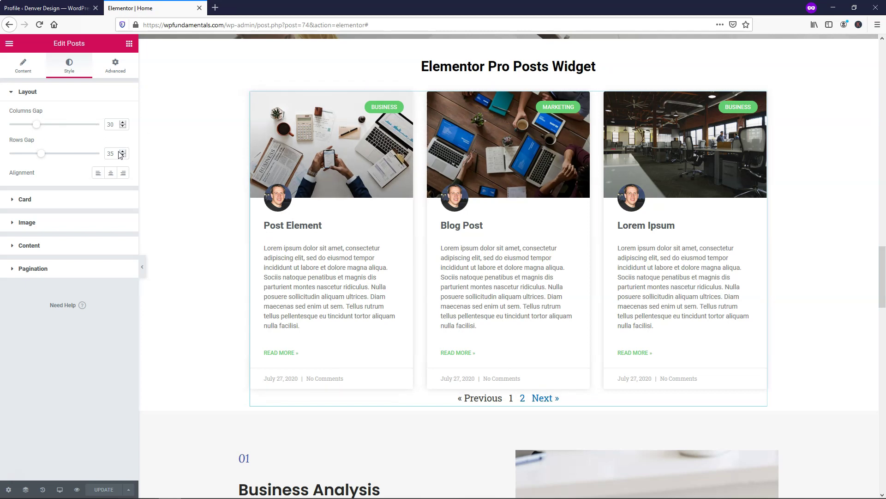
mouse_move(37, 124)
left_mouse_down()
mouse_move(54, 125)
mouse_move(6, 129)
mouse_move(31, 126)
left_mouse_up()
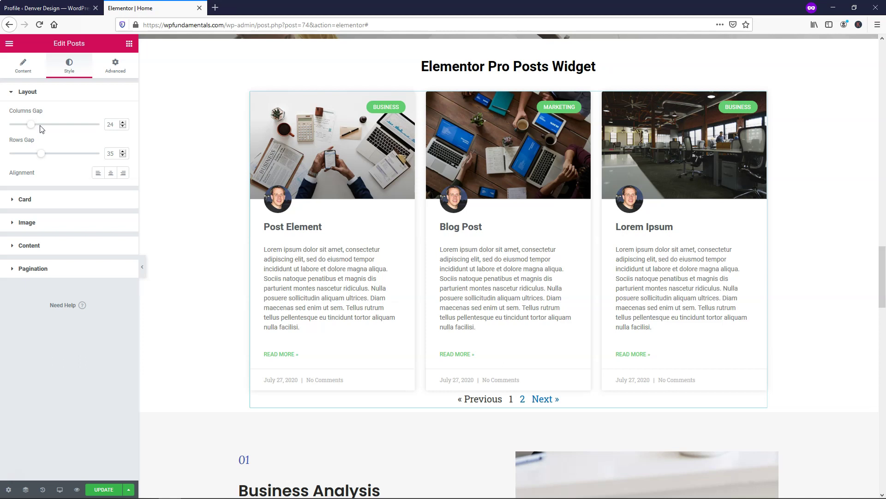
left_click(122, 122)
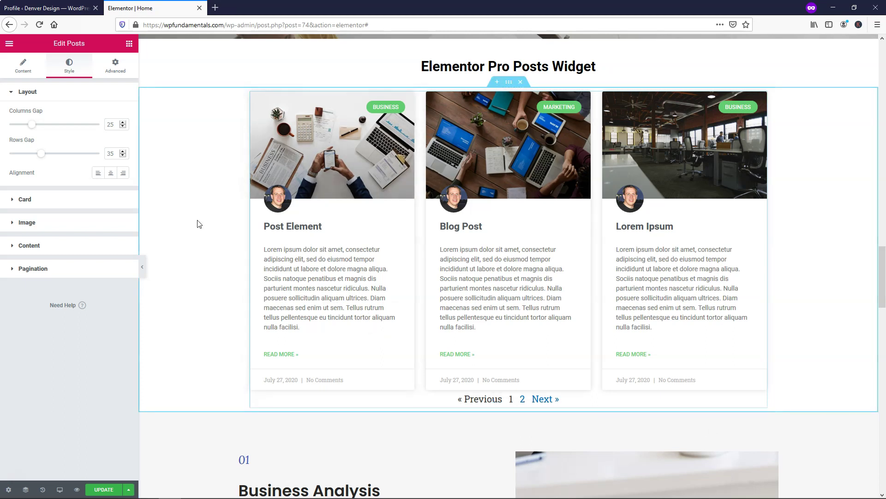
Step: Under Card, set the background to the black preset and the border radius to 25 px
left_click(68, 202)
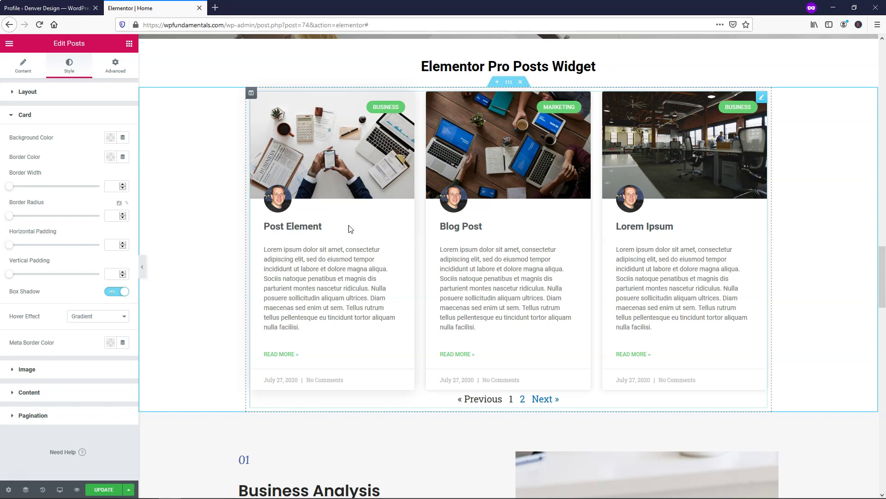
left_click(110, 137)
left_click(140, 159)
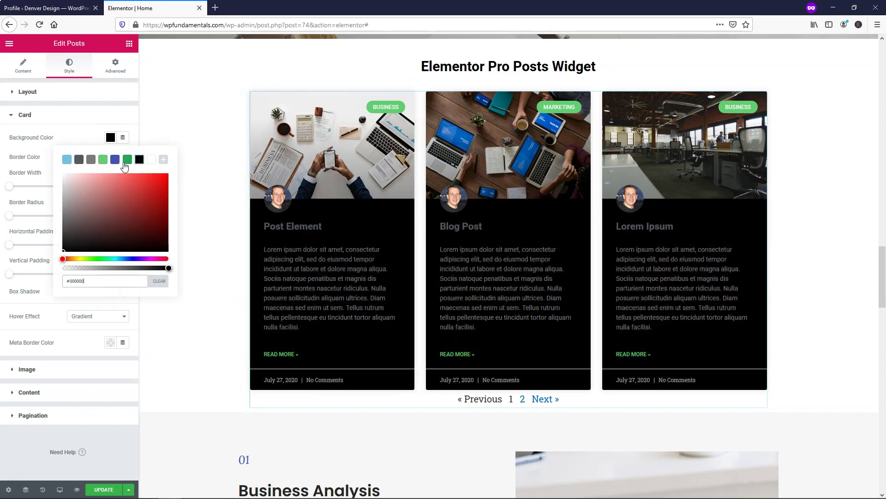
left_click(74, 142)
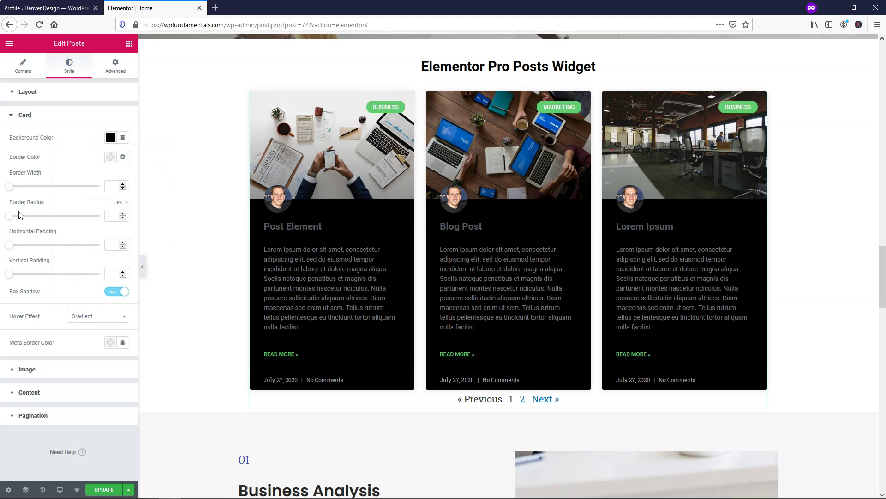
mouse_move(8, 220)
left_mouse_down()
mouse_move(106, 219)
mouse_move(20, 220)
left_mouse_up()
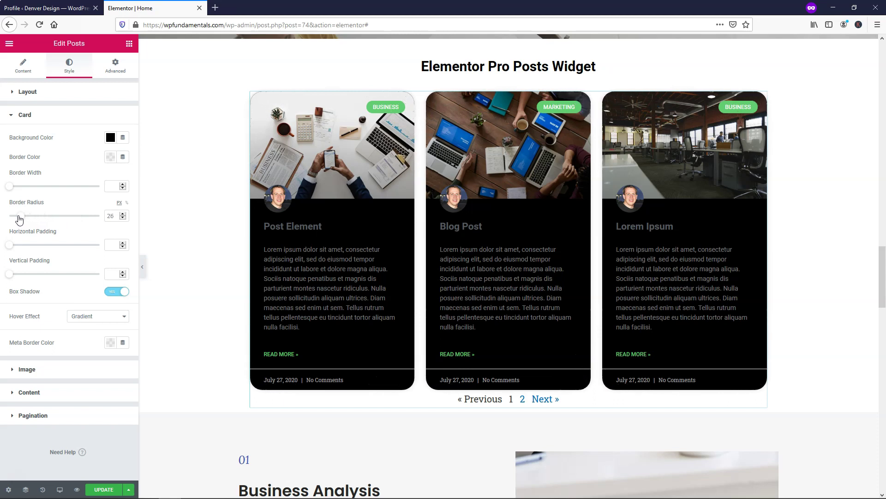
left_click(123, 217)
Step: Set Badge Position to Left, try a blue badge background, then clear it back to green
left_click(48, 114)
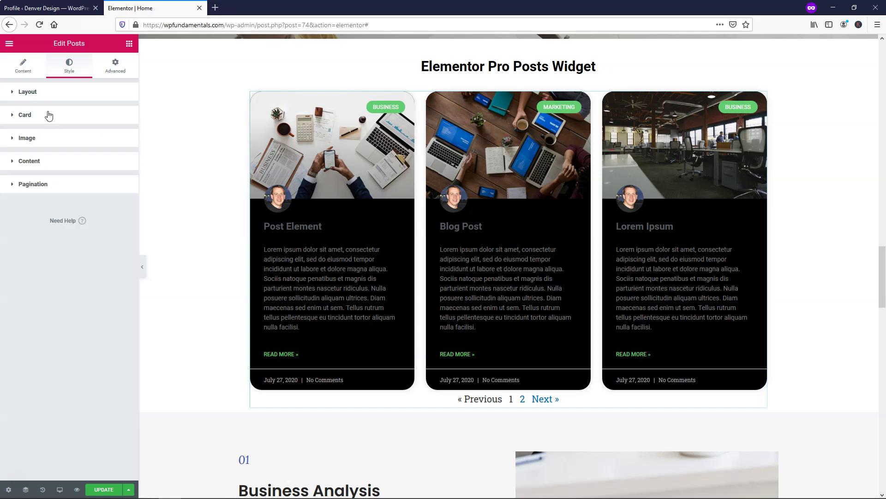
left_click(37, 140)
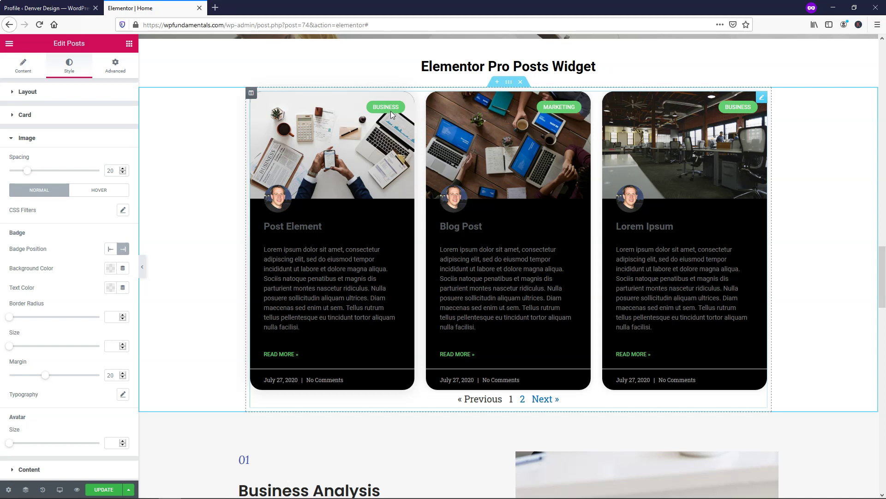
left_click(112, 251)
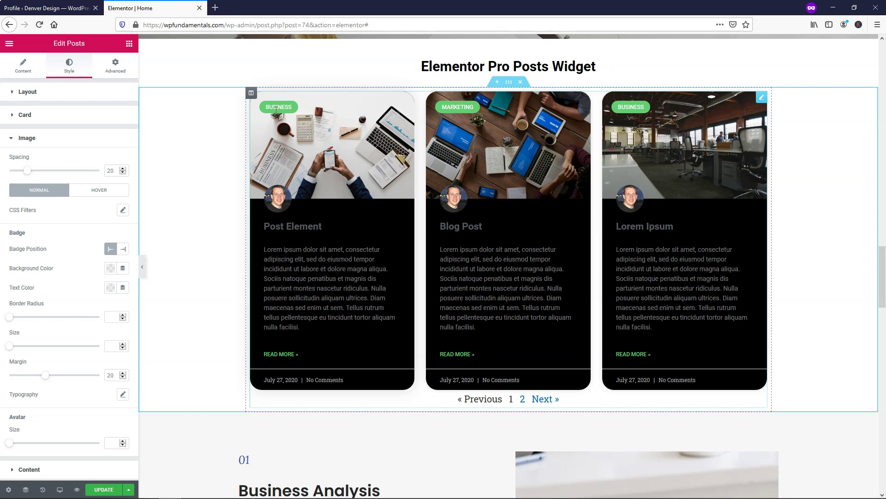
left_click(110, 270)
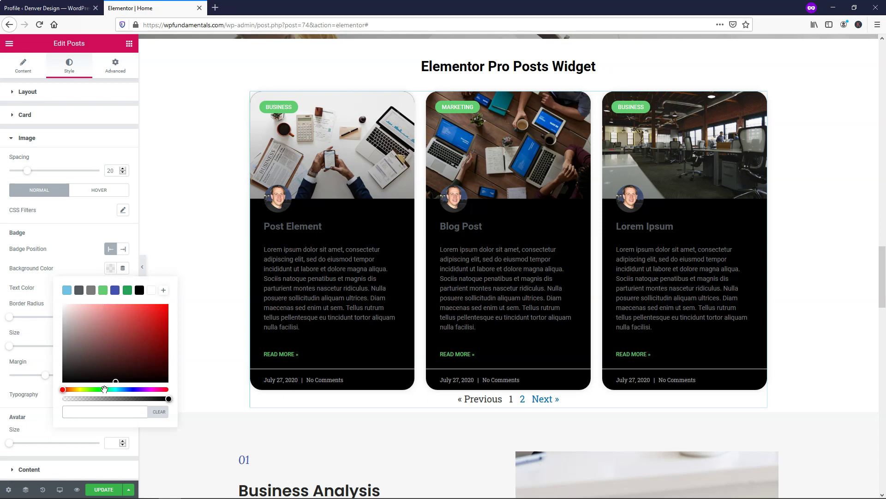
left_click(67, 290)
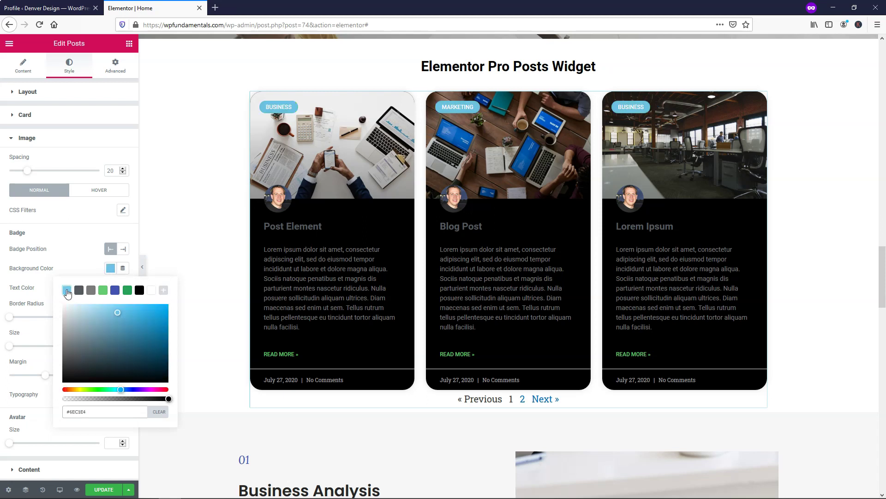
left_click_drag(123, 307, 174, 301)
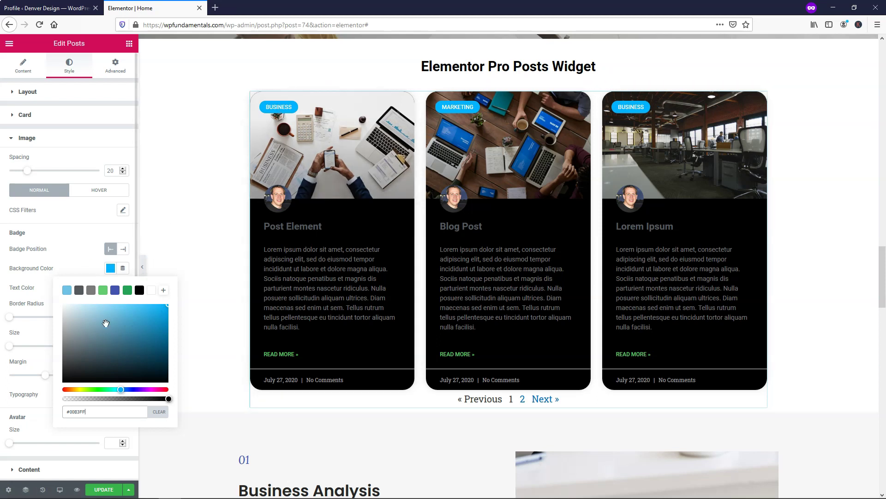
left_click(159, 412)
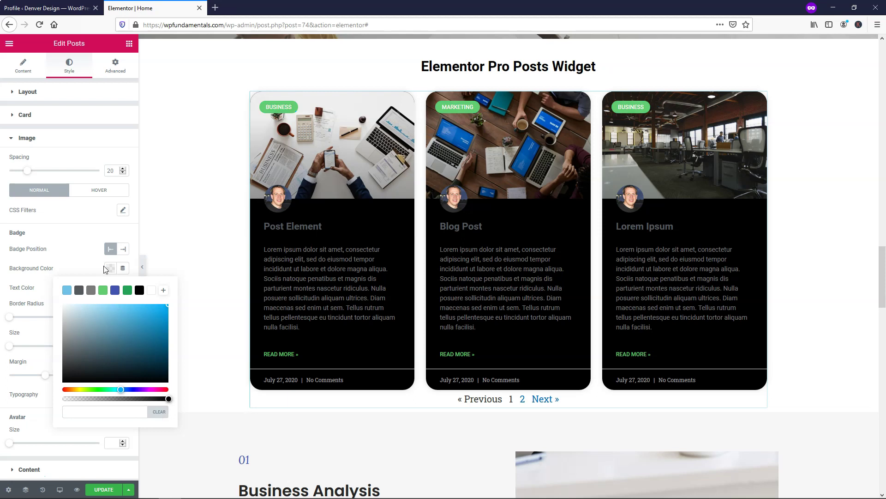
left_click(79, 228)
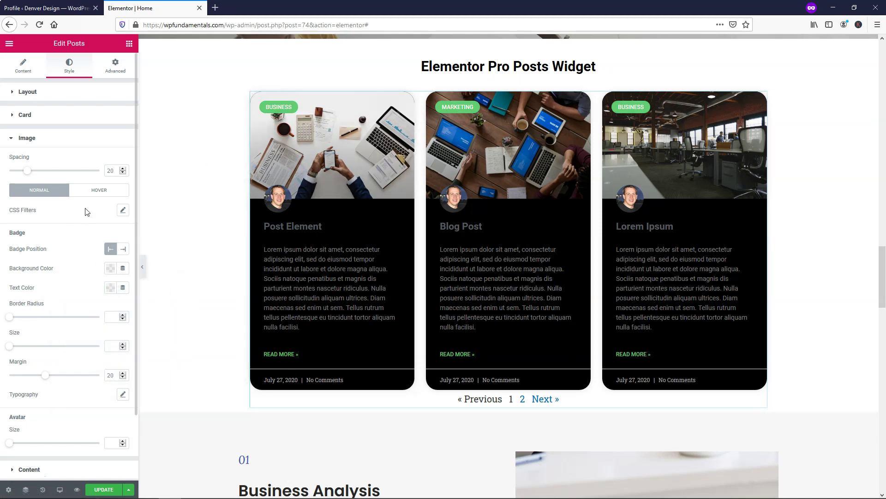
Step: In the Content style section, make the post titles white
left_click(60, 138)
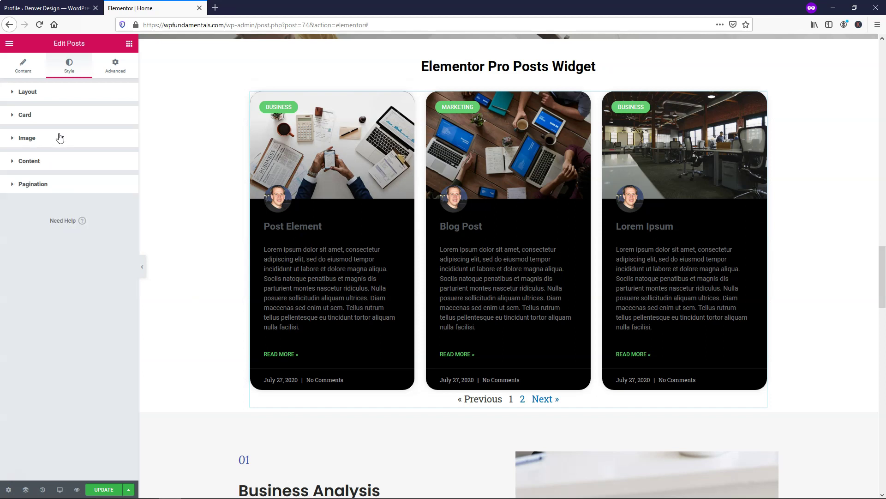
left_click(38, 164)
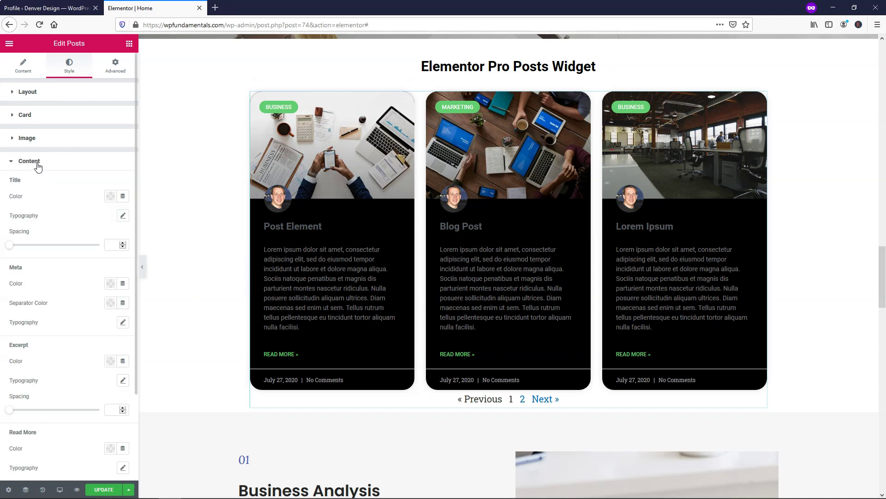
left_click(110, 197)
left_click(149, 220)
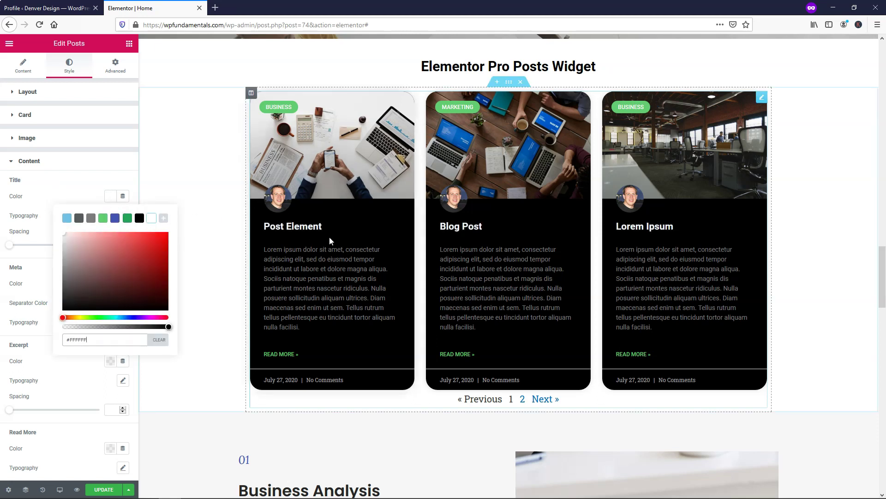
left_click(292, 238)
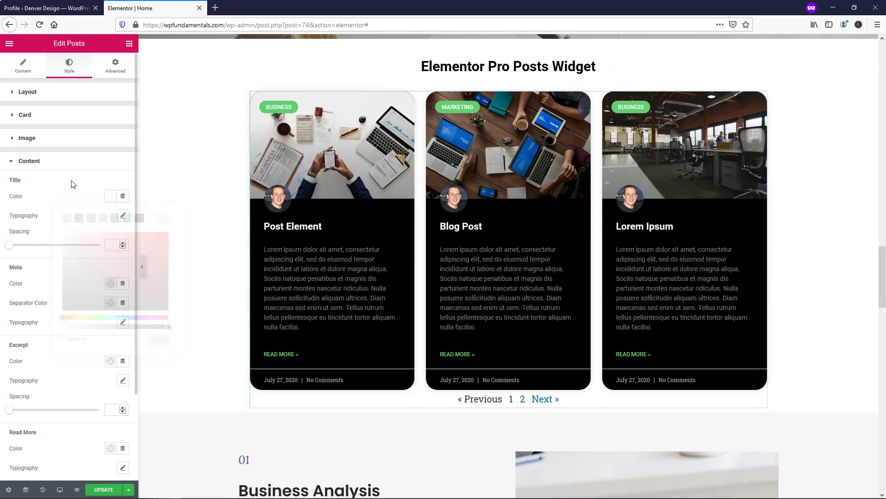
Step: Set the excerpt text colour to the white preset
scroll(50, 325, "down", 2)
scroll(51, 325, "down", 2)
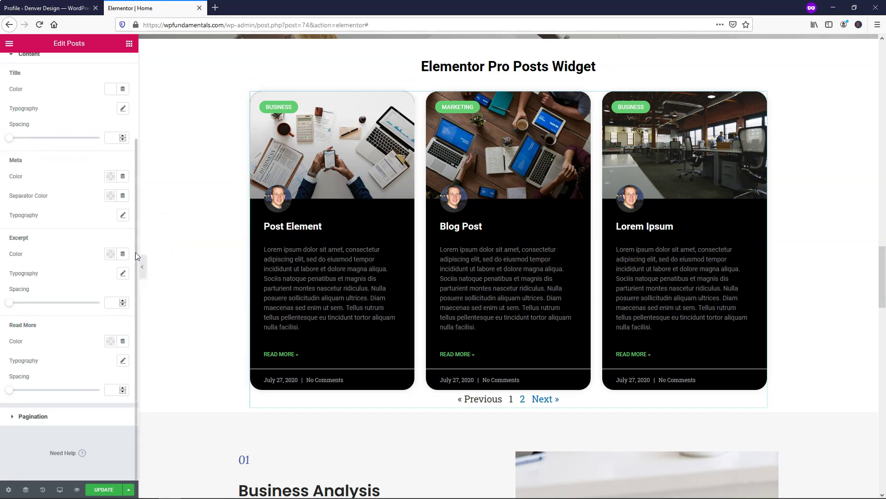
left_click(111, 254)
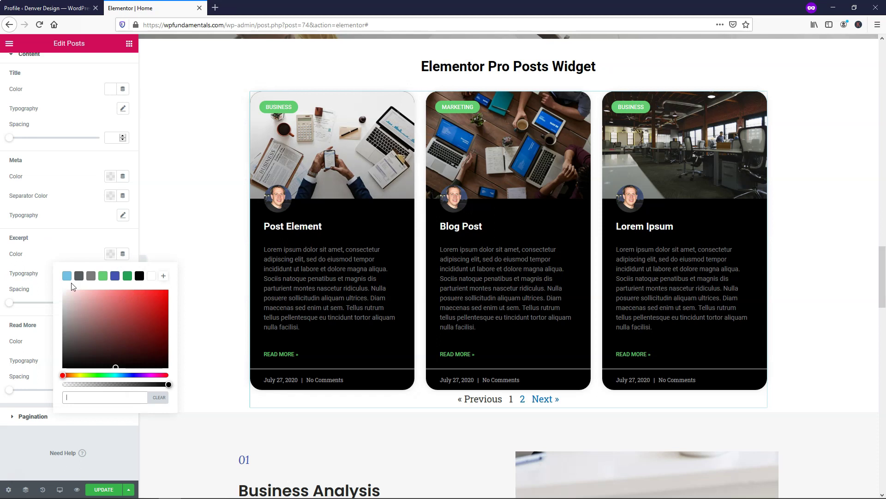
left_click(152, 277)
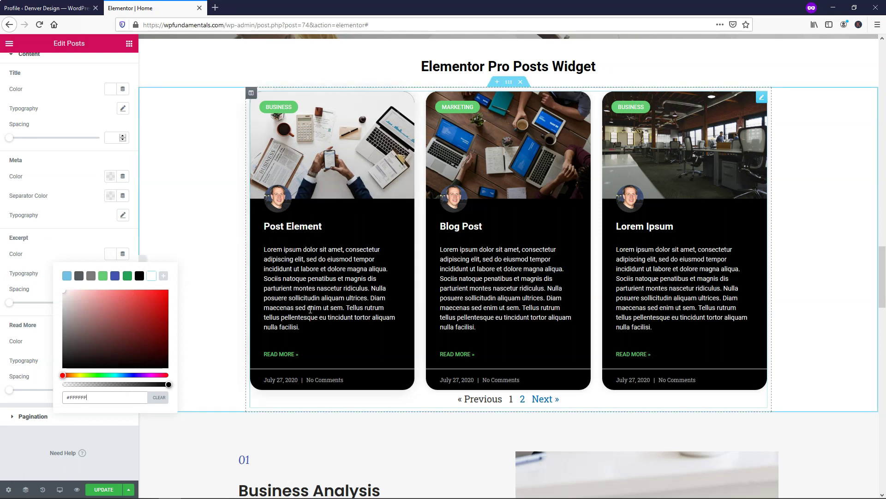
left_click(82, 249)
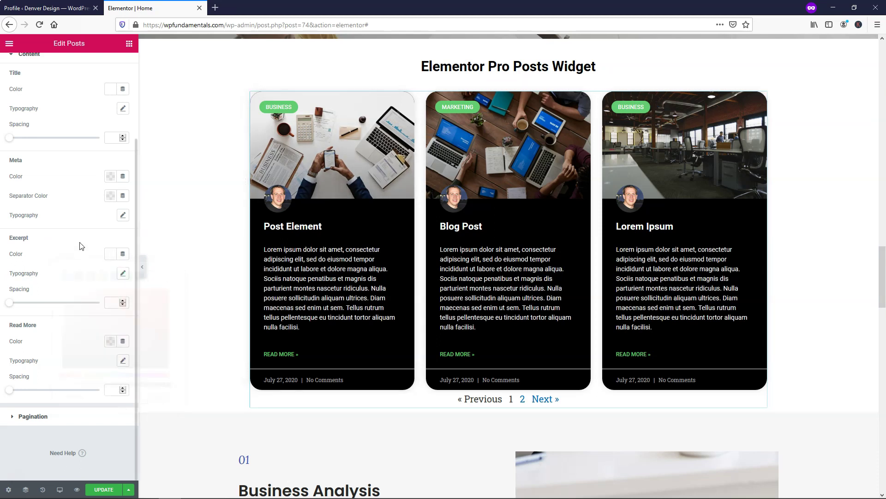
Step: Make the date and comment meta text white and save the page
left_click(111, 176)
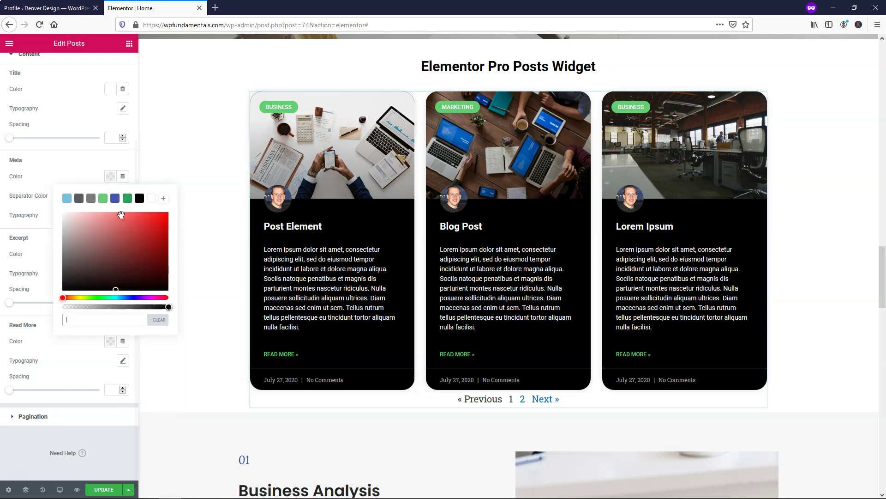
left_click(151, 198)
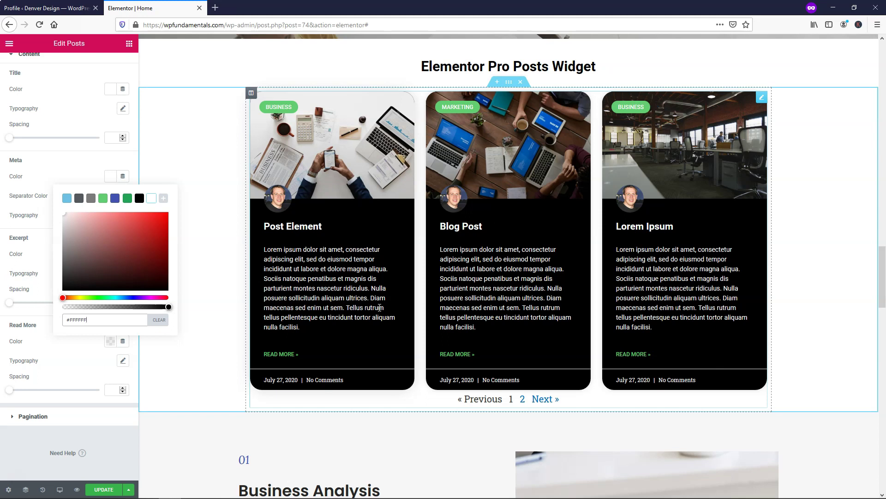
left_click(103, 489)
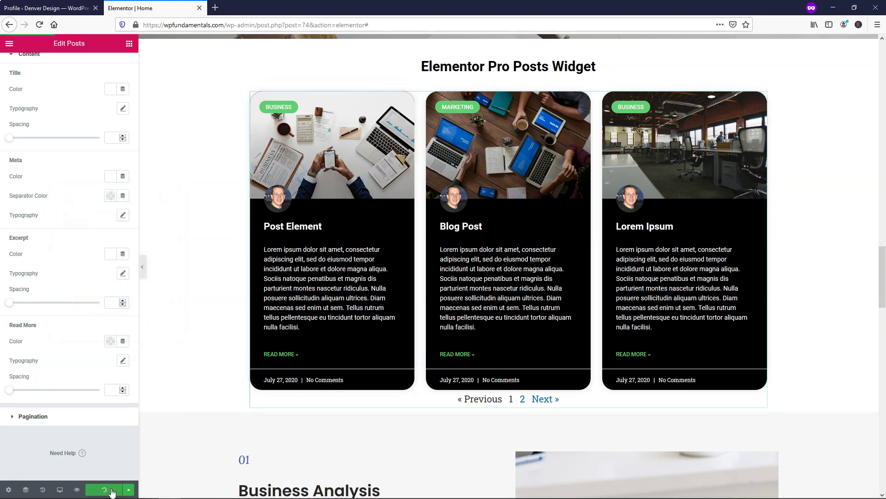
Step: Expand the Pagination section in the Style settings
left_click(52, 414)
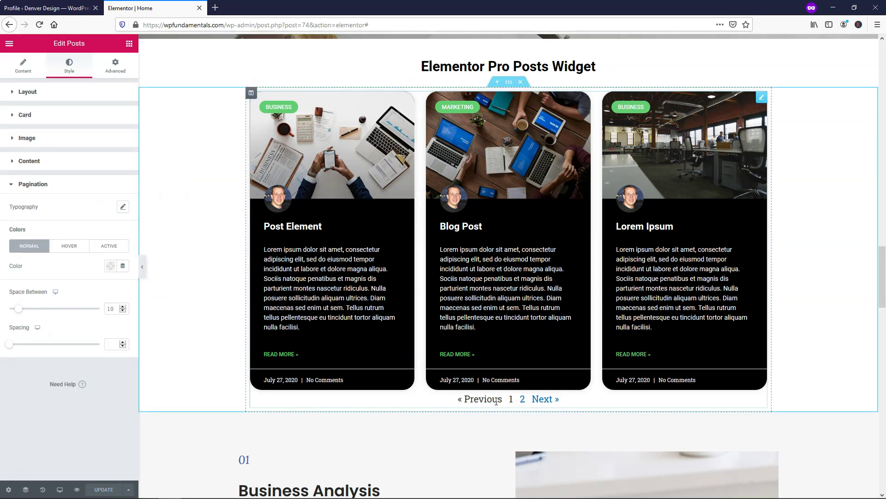